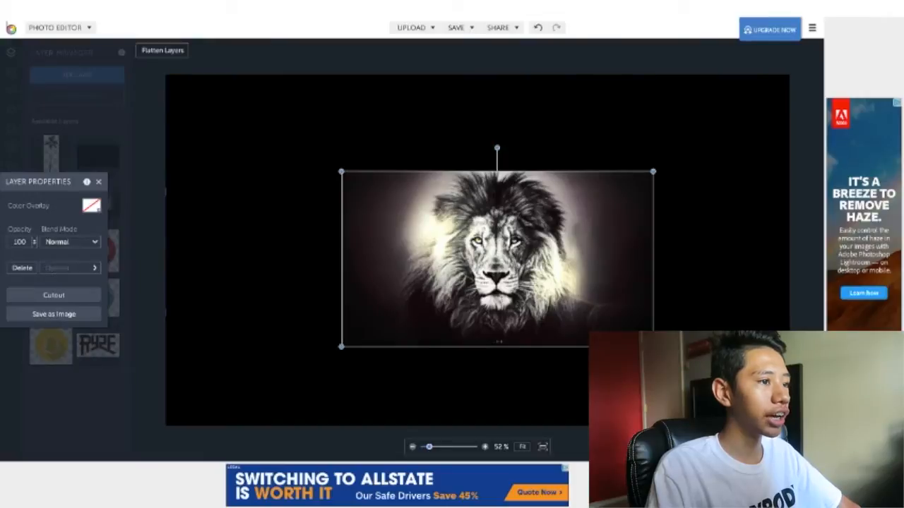
# Center the lion image horizontally and vertically on the black canvas
pyautogui.click(143, 267)
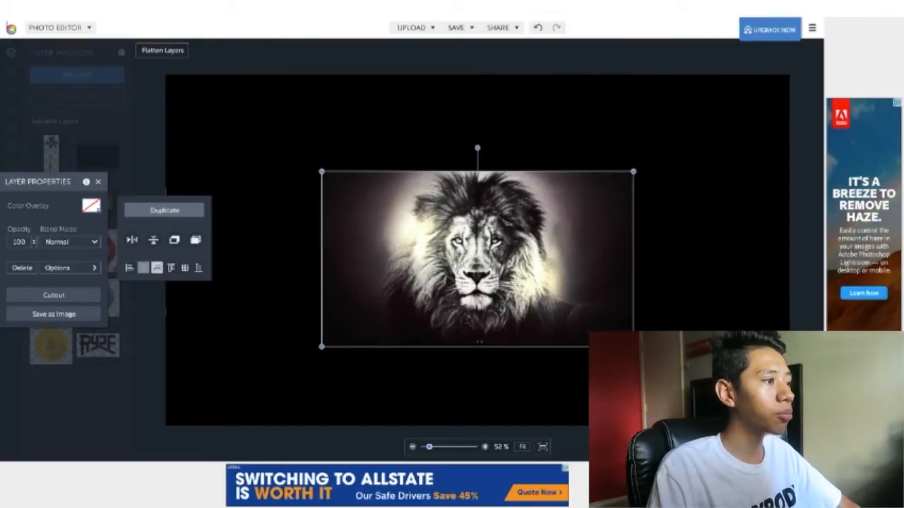
pyautogui.click(184, 267)
pyautogui.click(243, 277)
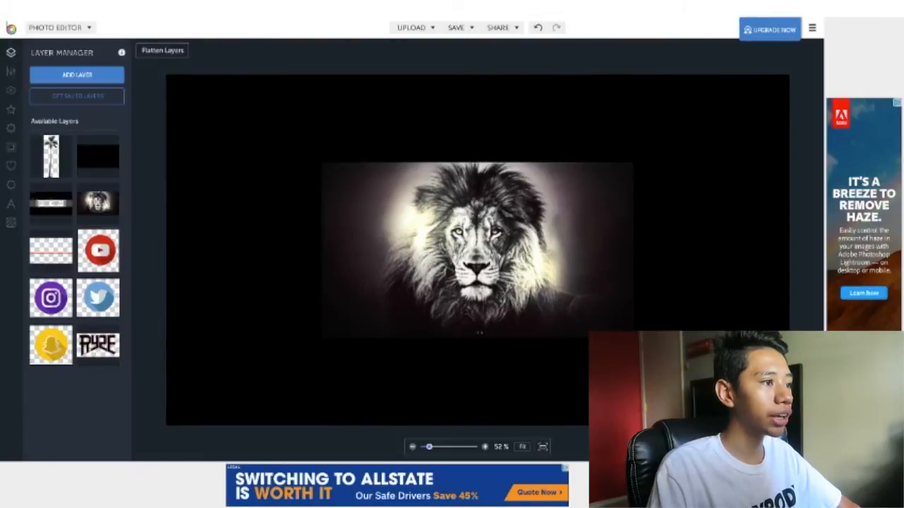
# Shrink the lion image proportionally and recenter it horizontally and vertically on the canvas
pyautogui.click(459, 261)
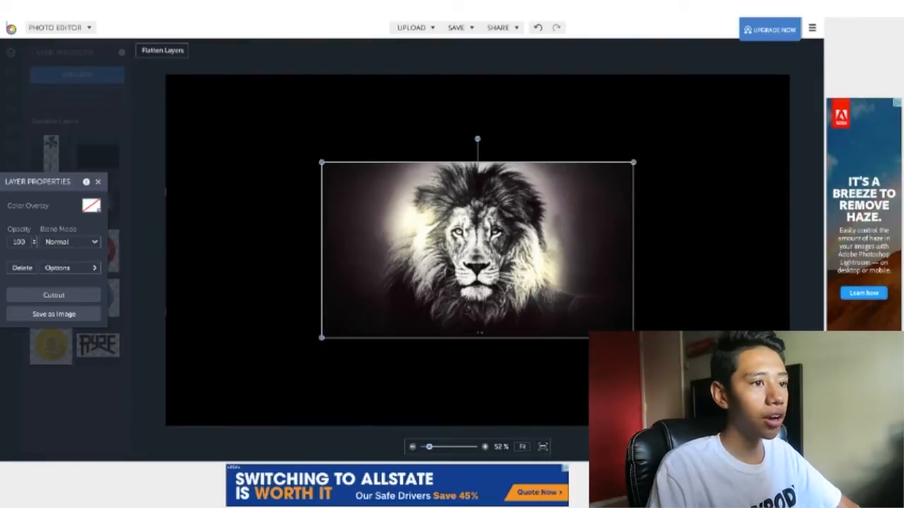
pyautogui.click(477, 381)
pyautogui.click(477, 261)
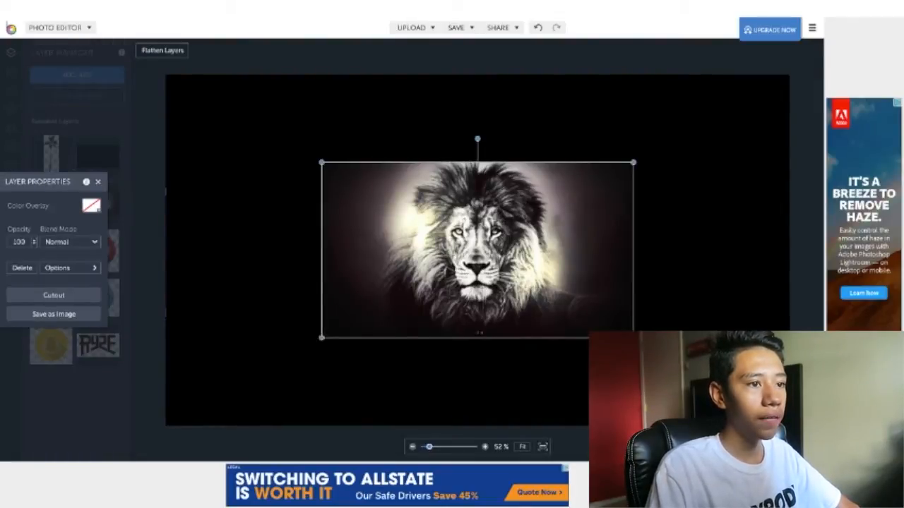
pyautogui.moveTo(633, 338); pyautogui.dragTo(579, 309)
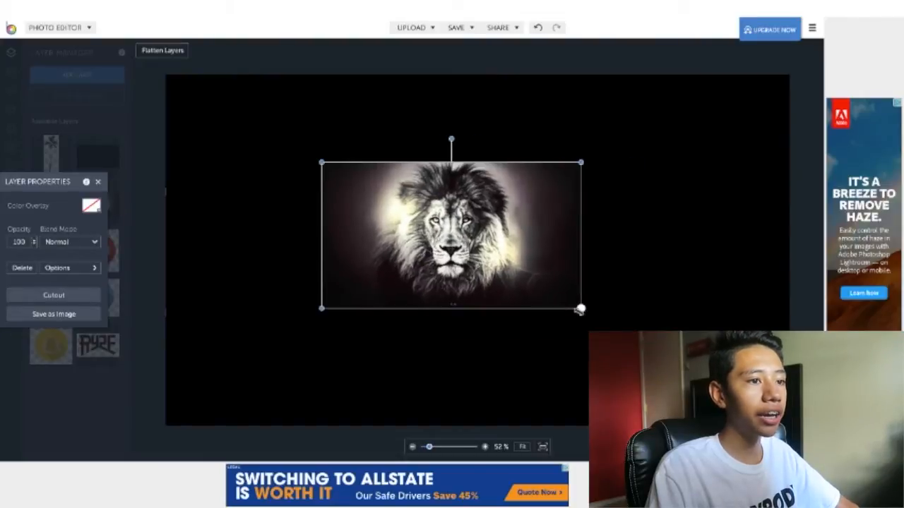
pyautogui.click(58, 268)
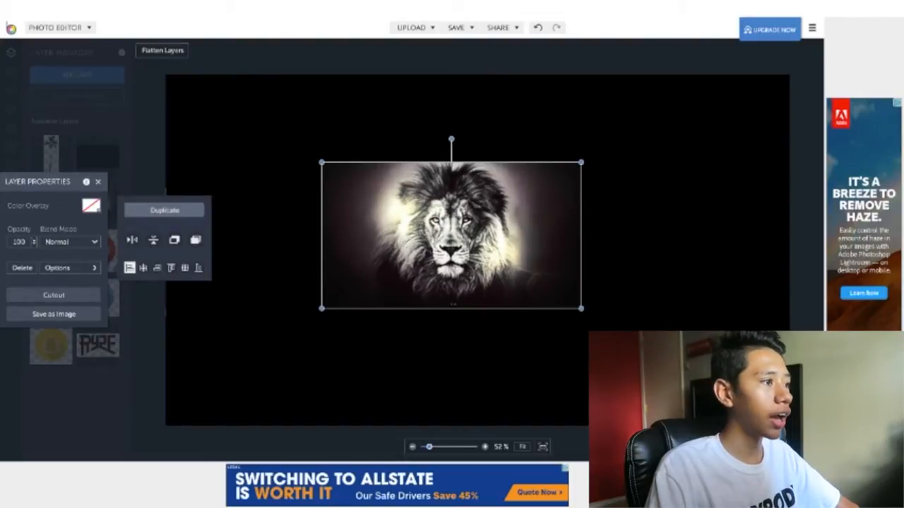
pyautogui.click(184, 267)
pyautogui.click(184, 268)
pyautogui.click(98, 183)
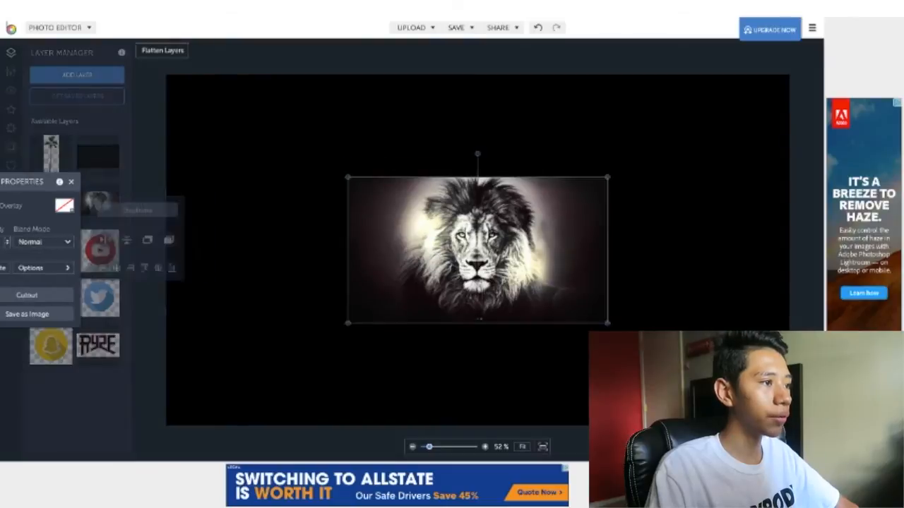
# Add the banner safe area template as a layer, align it with the canvas's upper-left corner and enlarge it
pyautogui.moveTo(51, 205); pyautogui.dragTo(424, 248)
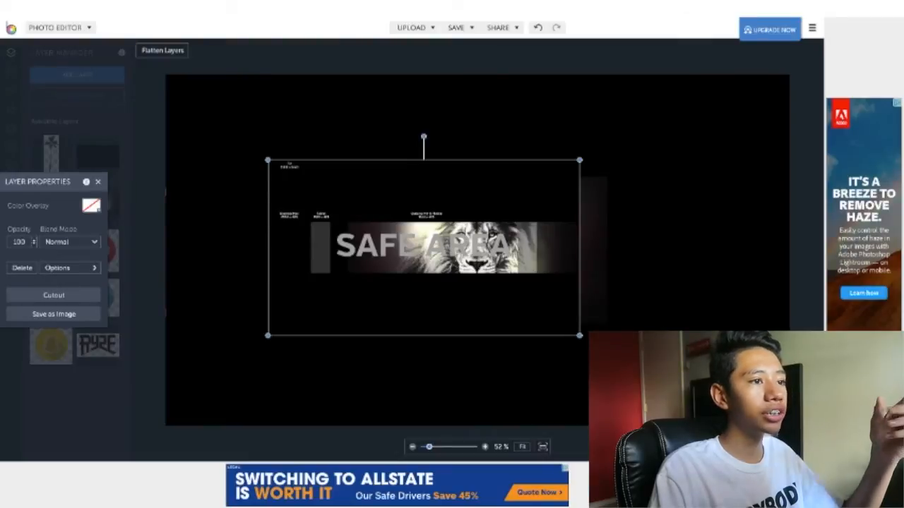
pyautogui.moveTo(423, 248); pyautogui.dragTo(321, 162)
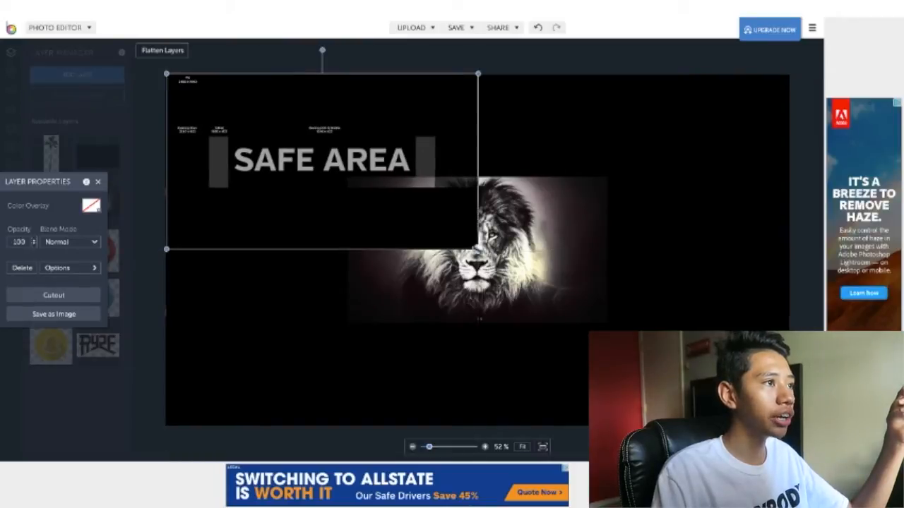
pyautogui.moveTo(477, 248); pyautogui.dragTo(616, 327)
pyautogui.click(636, 340)
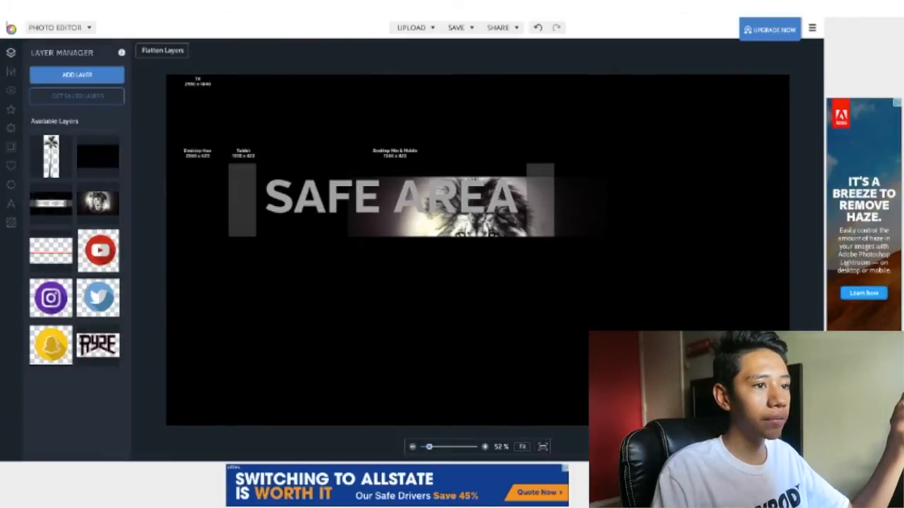
# Apply an image size of 2560 x 1440 px with the aspect ratio locked
pyautogui.click(10, 71)
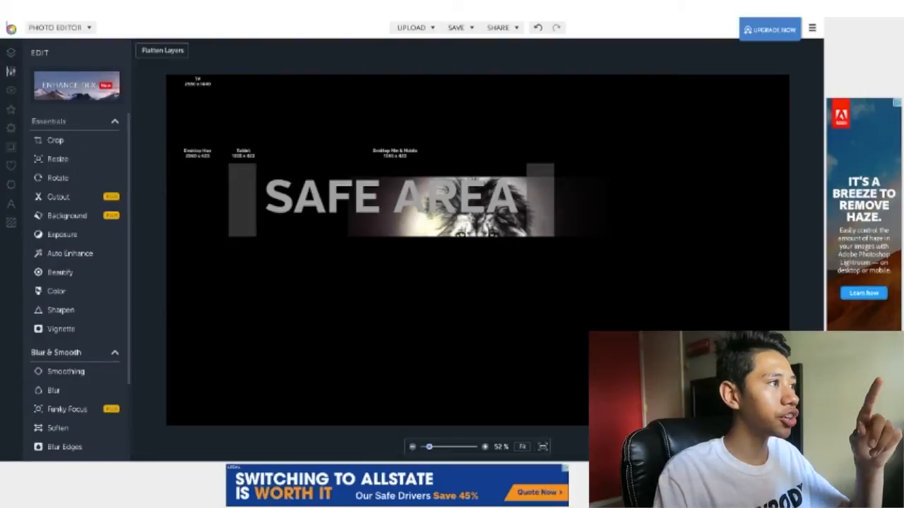
pyautogui.click(60, 159)
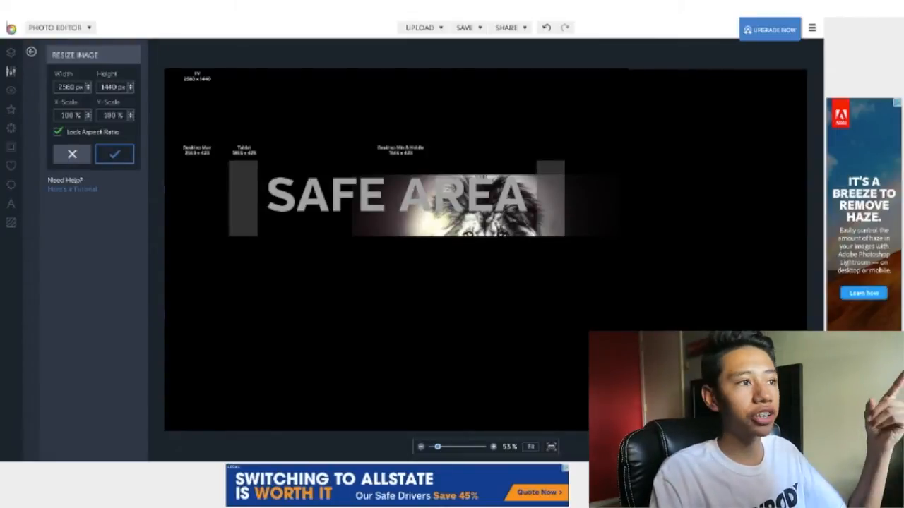
pyautogui.click(115, 154)
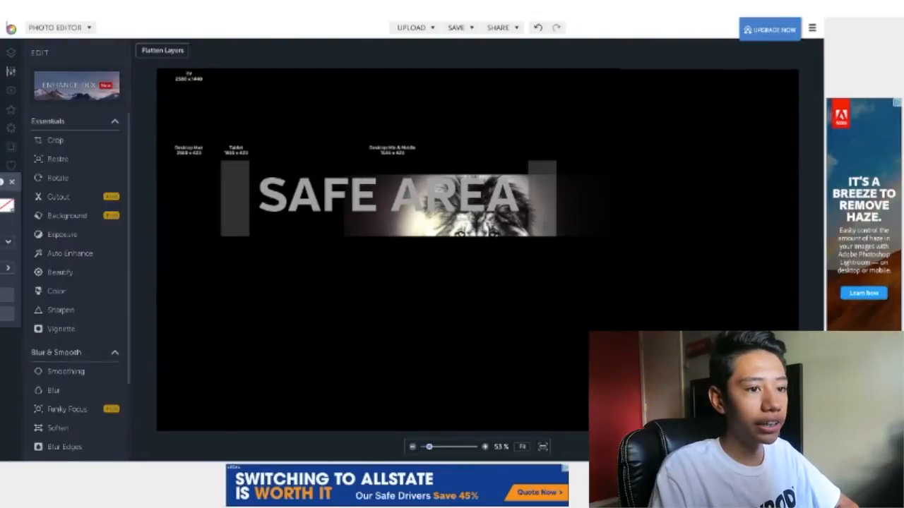
# Stretch the safe area template over the whole canvas to check the lion's placement, and delete the template
pyautogui.moveTo(619, 327); pyautogui.dragTo(800, 430)
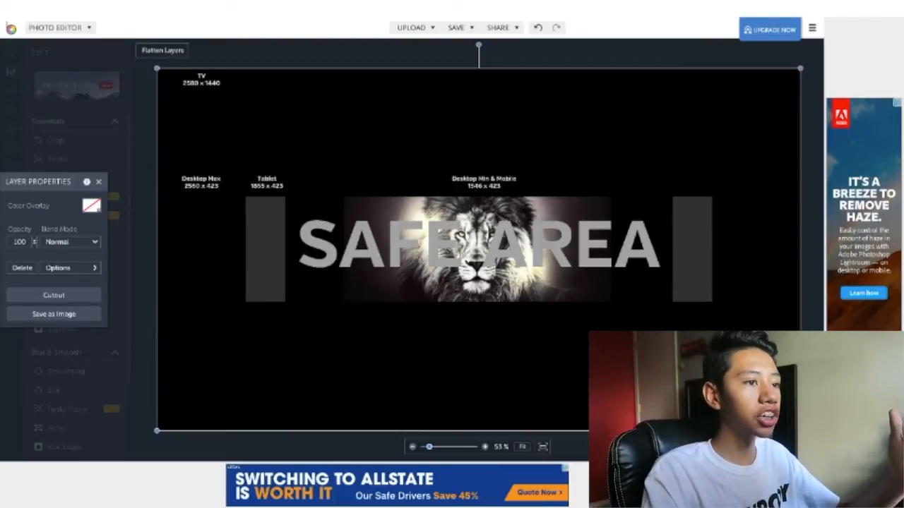
pyautogui.press('Delete')
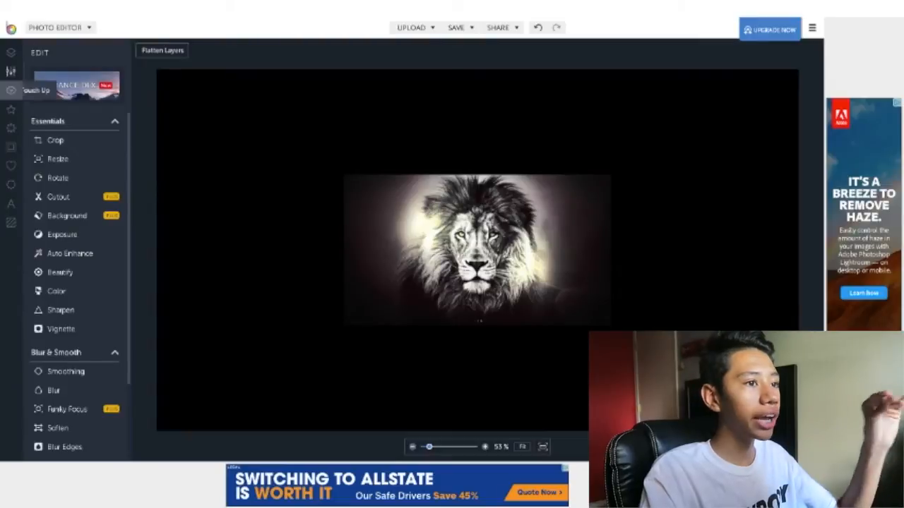
# Add the RYZE logo as a layer over the lion and shrink it to slightly narrower than the lion image
pyautogui.click(10, 52)
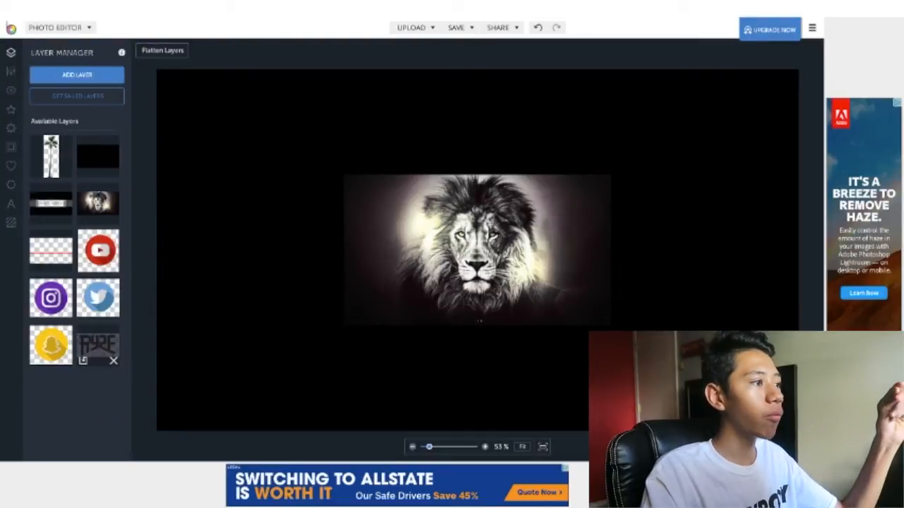
pyautogui.moveTo(100, 345); pyautogui.dragTo(470, 256)
pyautogui.moveTo(314, 347); pyautogui.dragTo(388, 303)
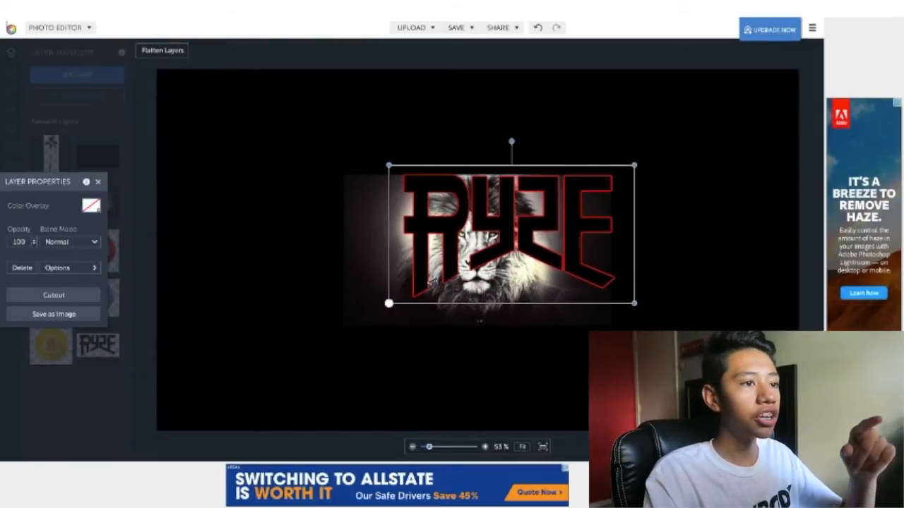
# Move the RYZE logo over the lion and center it horizontally and vertically on the canvas
pyautogui.moveTo(511, 234); pyautogui.dragTo(479, 251)
pyautogui.click(70, 268)
pyautogui.click(143, 268)
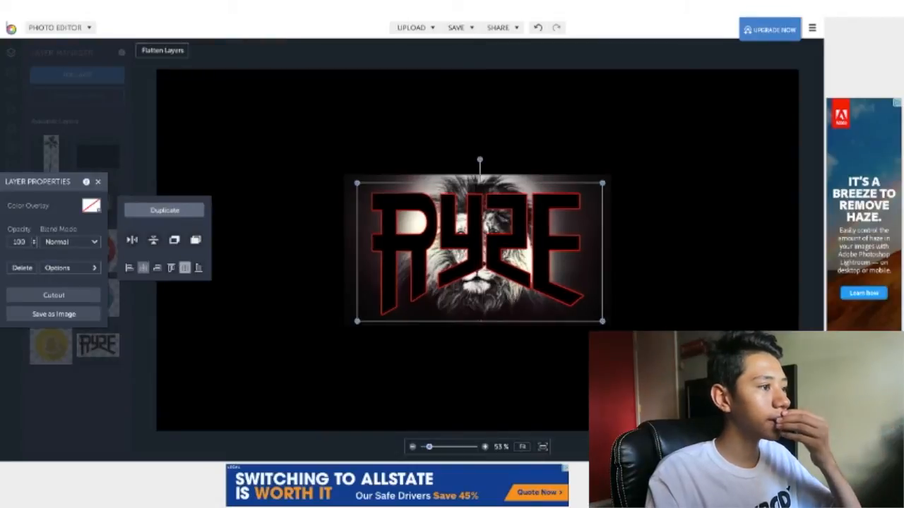
pyautogui.click(185, 269)
pyautogui.click(283, 283)
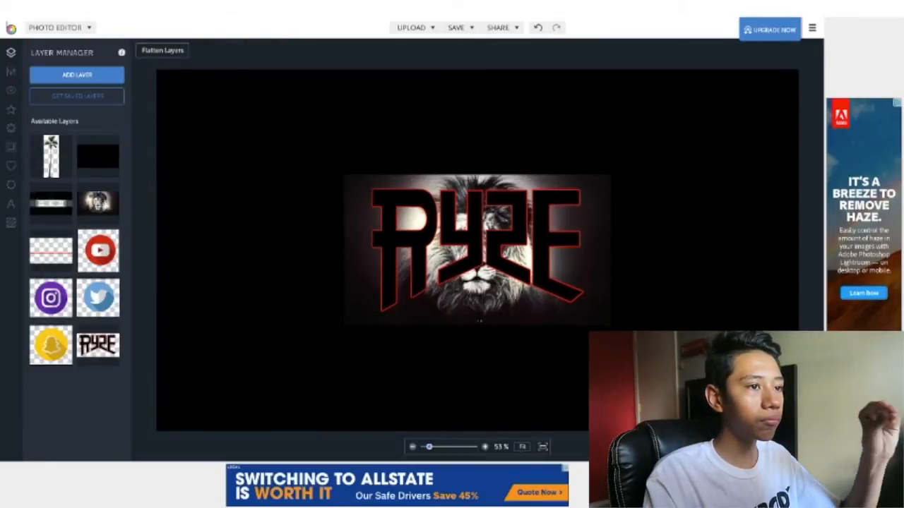
# Set the RYZE logo layer's blend mode to Overlay
pyautogui.click(479, 248)
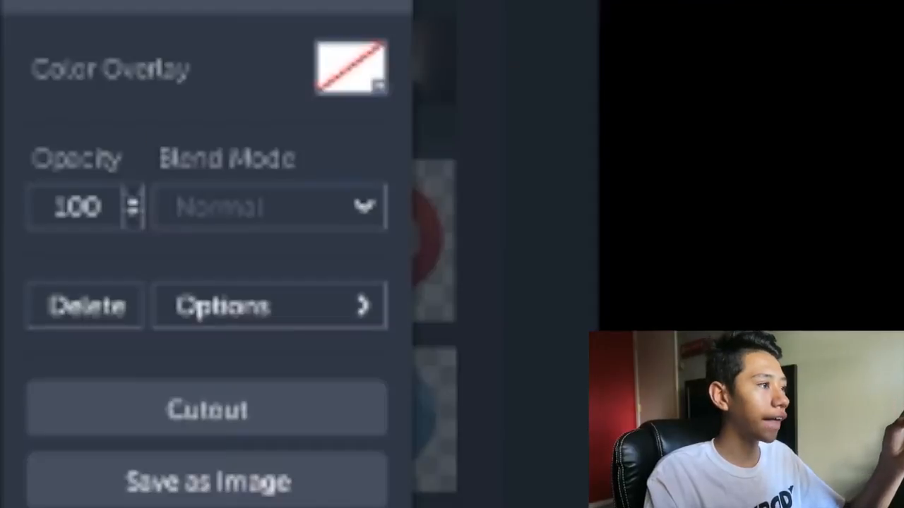
pyautogui.click(268, 206)
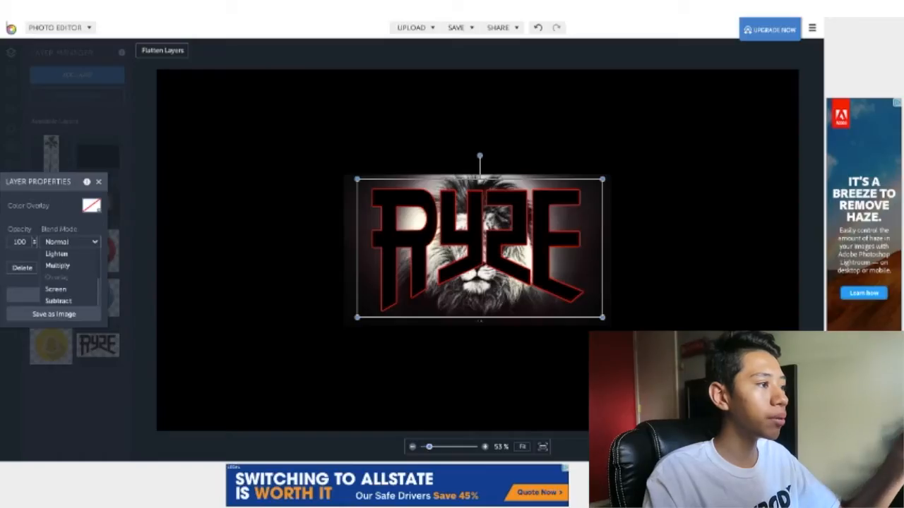
pyautogui.click(217, 341)
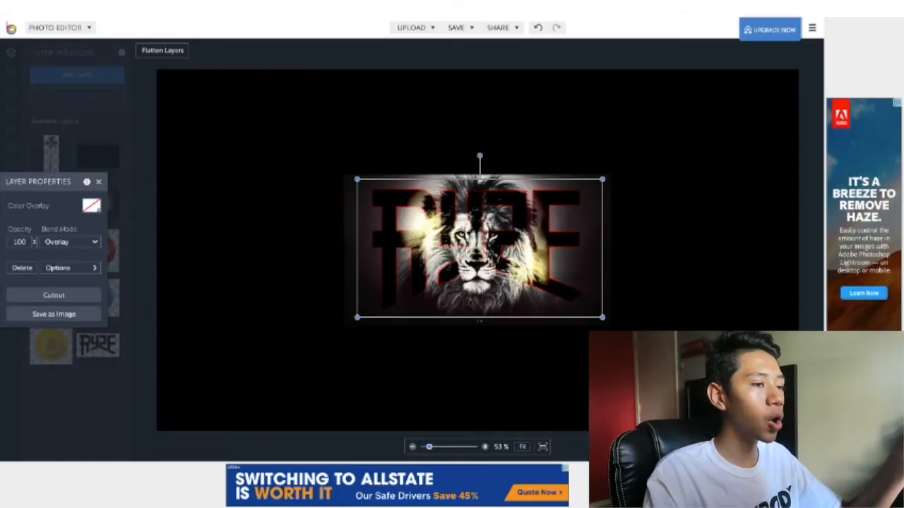
# Give the RYZE logo a white color overlay at full intensity
pyautogui.click(92, 205)
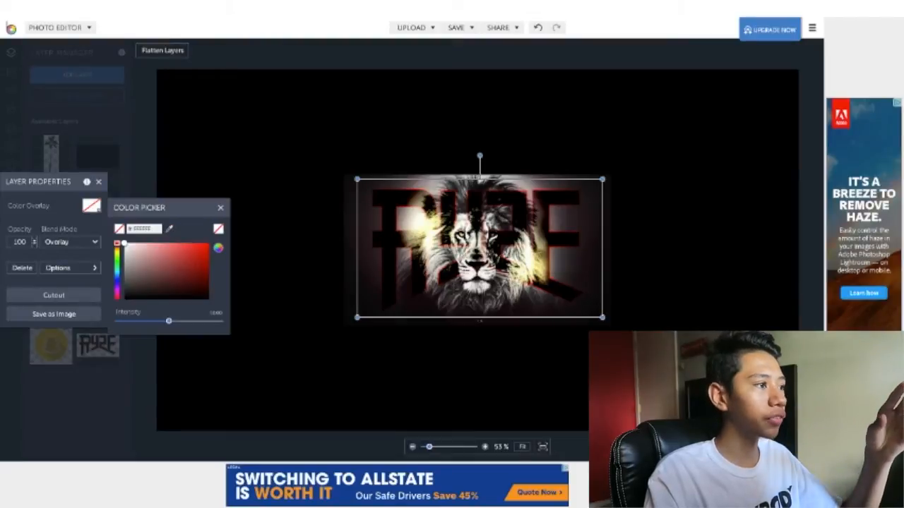
pyautogui.click(145, 253)
pyautogui.moveTo(144, 254); pyautogui.dragTo(125, 243)
pyautogui.moveTo(169, 321); pyautogui.dragTo(222, 321)
pyautogui.click(275, 332)
pyautogui.click(403, 254)
pyautogui.click(303, 283)
# Darken the lion image with a black (#000000) color overlay at nearly full intensity
pyautogui.click(351, 282)
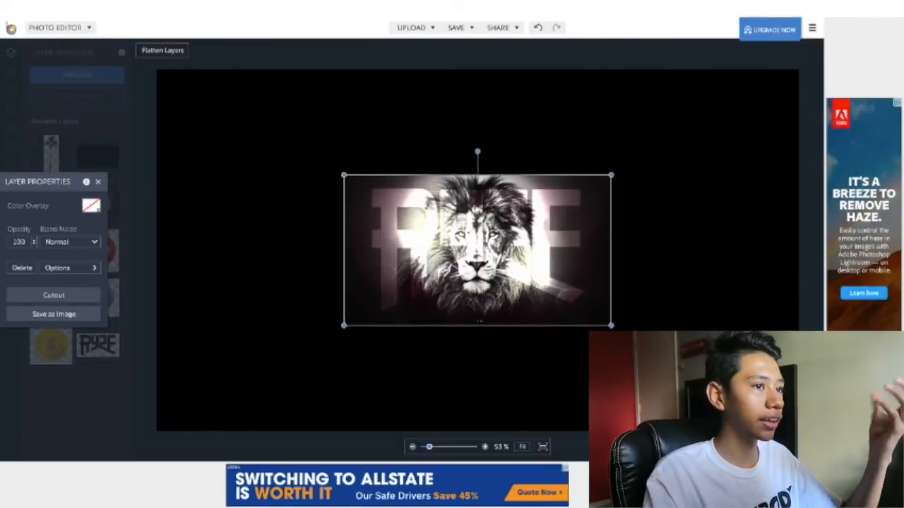
pyautogui.click(91, 206)
pyautogui.moveTo(189, 274); pyautogui.dragTo(207, 298)
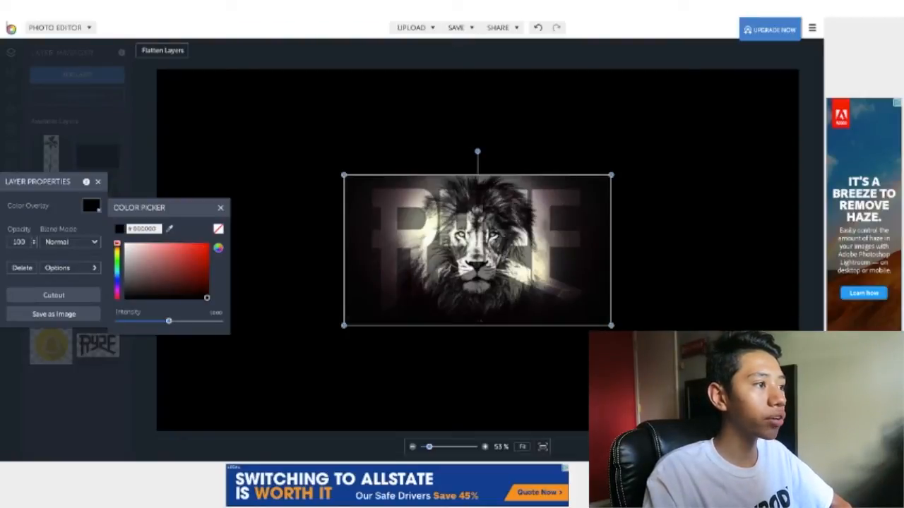
pyautogui.moveTo(168, 320); pyautogui.dragTo(210, 321)
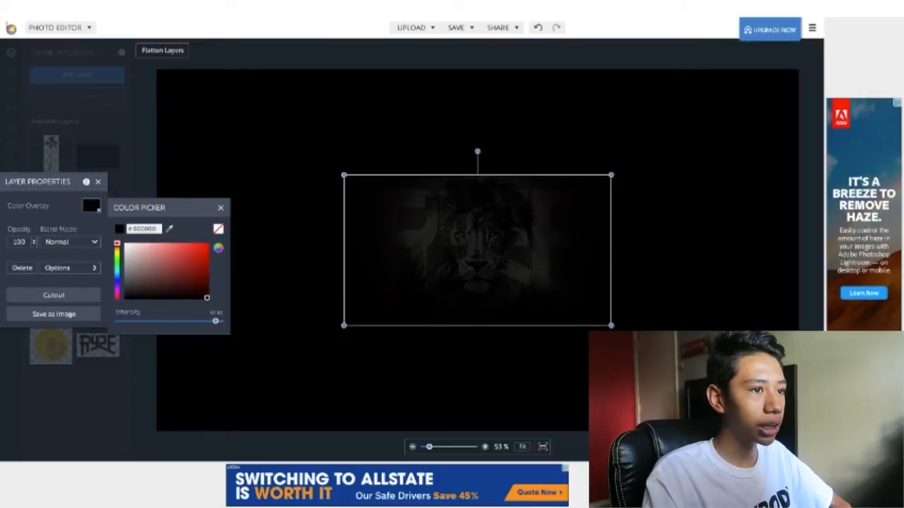
pyautogui.click(281, 353)
# Duplicate the white RYZE logo layer and stack the copies directly over the original to brighten the lettering
pyautogui.click(480, 248)
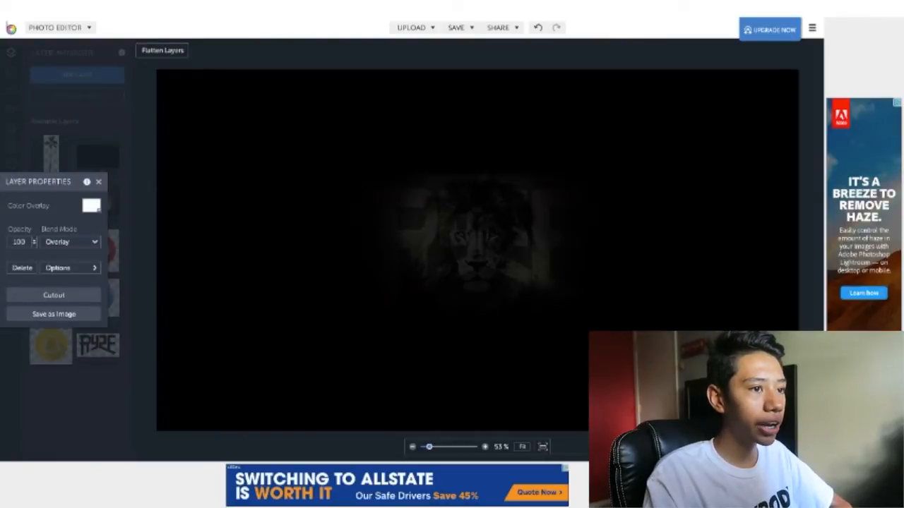
pyautogui.moveTo(475, 240); pyautogui.dragTo(479, 249)
pyautogui.hotkey('ctrl', 'v')
pyautogui.hotkey('ctrl', 'v')
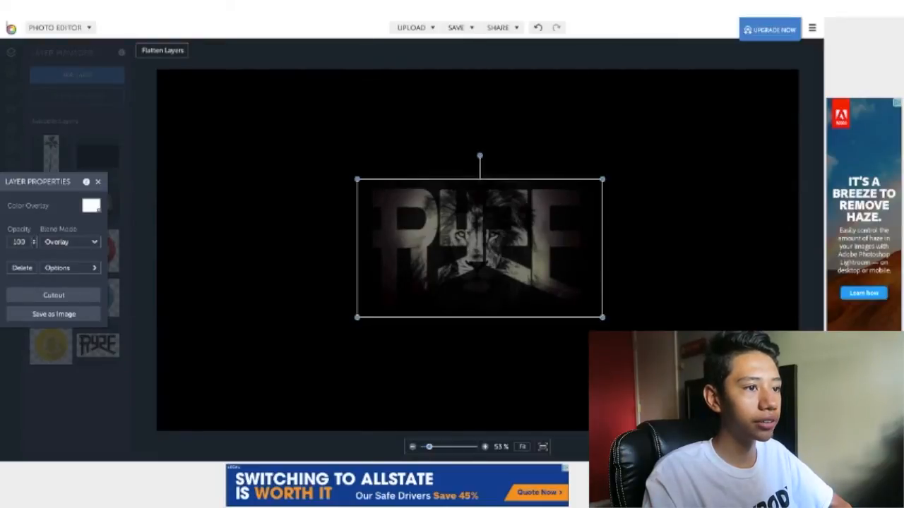
pyautogui.hotkey('ctrl', 'v')
pyautogui.moveTo(480, 251); pyautogui.dragTo(478, 249)
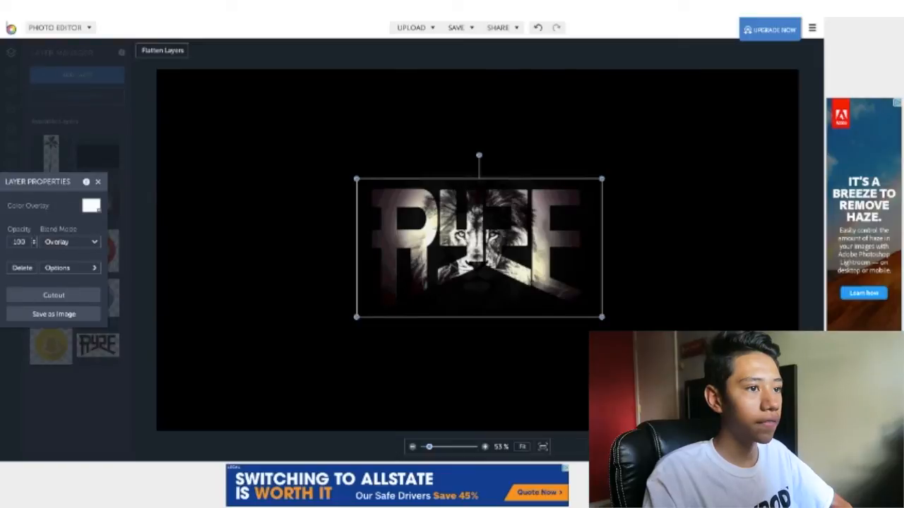
pyautogui.hotkey('ctrl', 'v')
pyautogui.moveTo(478, 248); pyautogui.dragTo(477, 249)
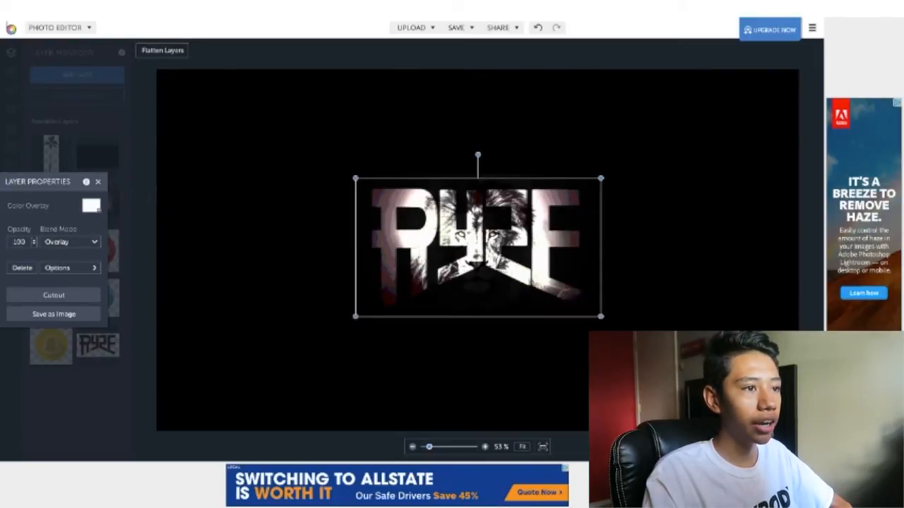
pyautogui.press('Delete')
# Change the top RYZE logo copy's color overlay to a slightly lightened purple at full intensity
pyautogui.click(478, 249)
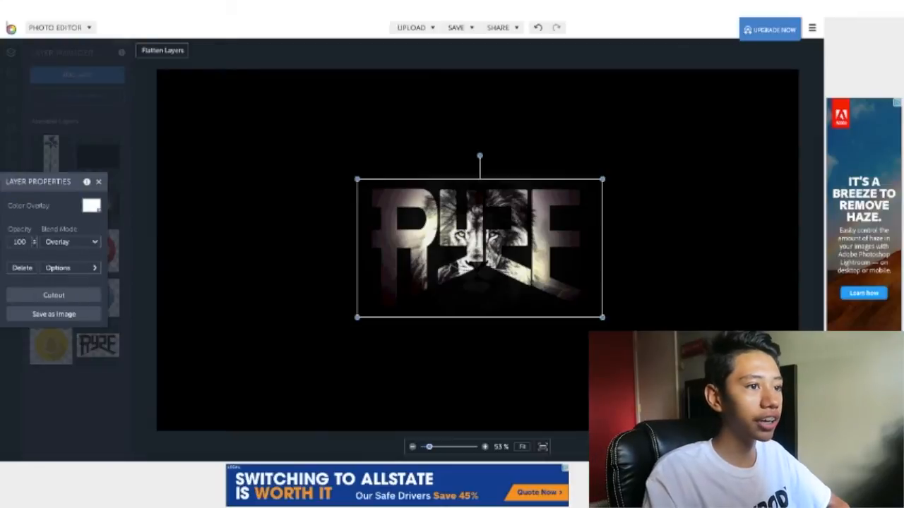
pyautogui.click(91, 206)
pyautogui.moveTo(117, 244); pyautogui.dragTo(117, 290)
pyautogui.click(207, 243)
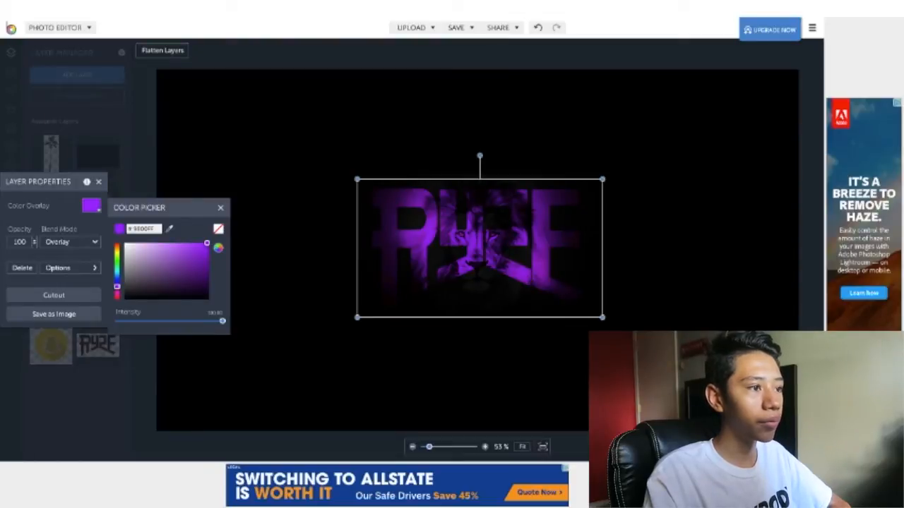
pyautogui.moveTo(210, 321)
pyautogui.mouseDown()
pyautogui.moveTo(191, 321)
pyautogui.moveTo(223, 321)
pyautogui.mouseUp()
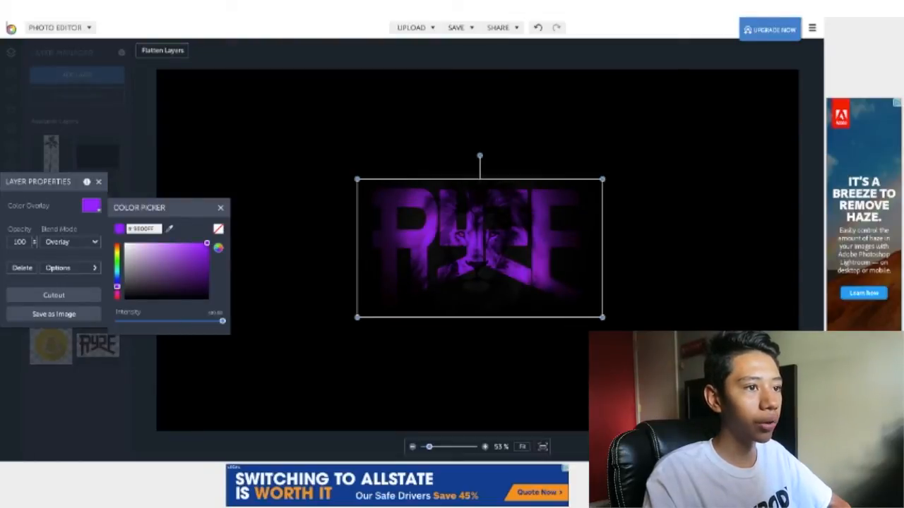
pyautogui.moveTo(207, 243)
pyautogui.mouseDown()
pyautogui.moveTo(182, 244)
pyautogui.moveTo(193, 242)
pyautogui.mouseUp()
pyautogui.click(99, 181)
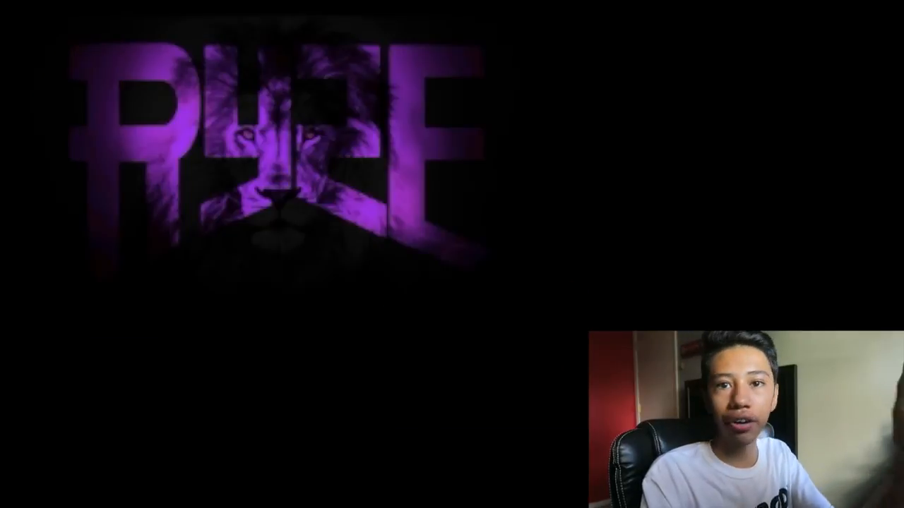
pyautogui.click(480, 248)
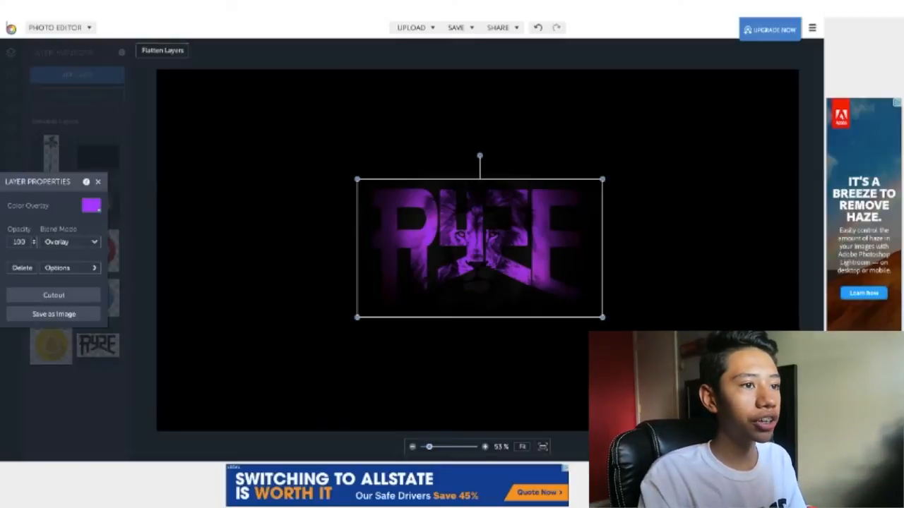
# Align the top RYZE logo copy over the logo beneath and change its color overlay to white (#FFFFFF)
pyautogui.moveTo(285, 162)
pyautogui.mouseDown()
pyautogui.moveTo(289, 171)
pyautogui.moveTo(280, 168)
pyautogui.mouseUp()
pyautogui.moveTo(479, 249); pyautogui.dragTo(481, 249)
pyautogui.click(91, 205)
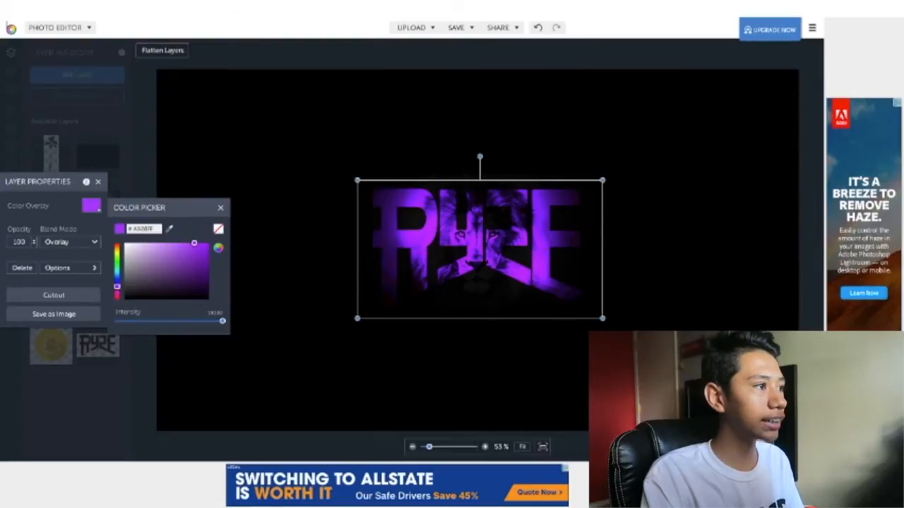
pyautogui.click(124, 244)
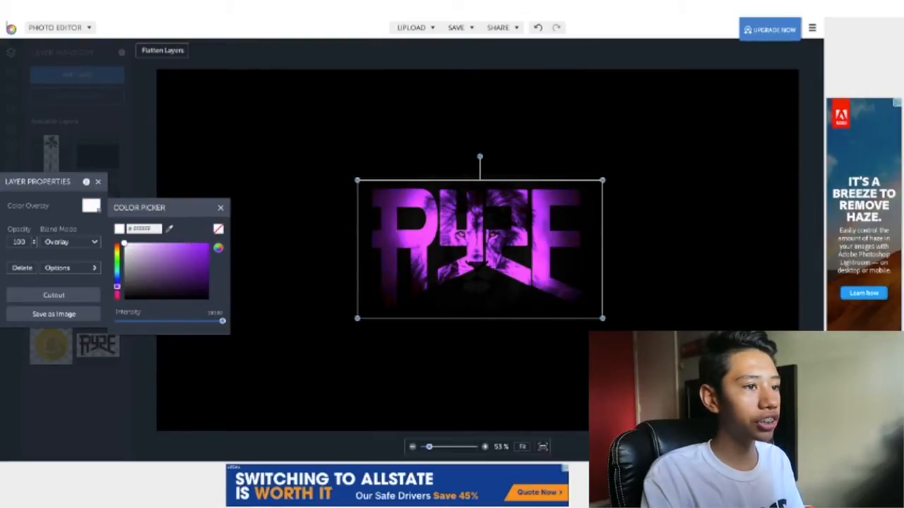
pyautogui.click(283, 244)
pyautogui.click(424, 244)
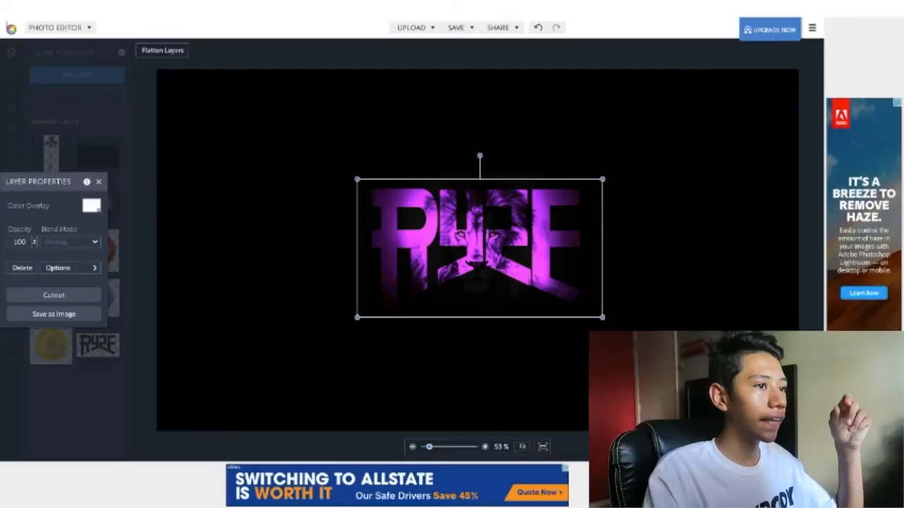
# Set the top RYZE logo copy's blend mode to Screen and its opacity to 10
pyautogui.click(70, 242)
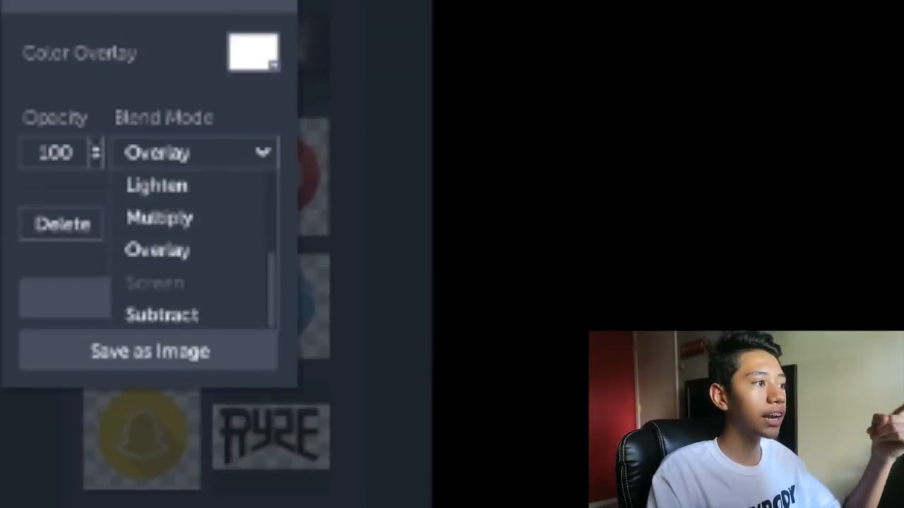
pyautogui.click(154, 282)
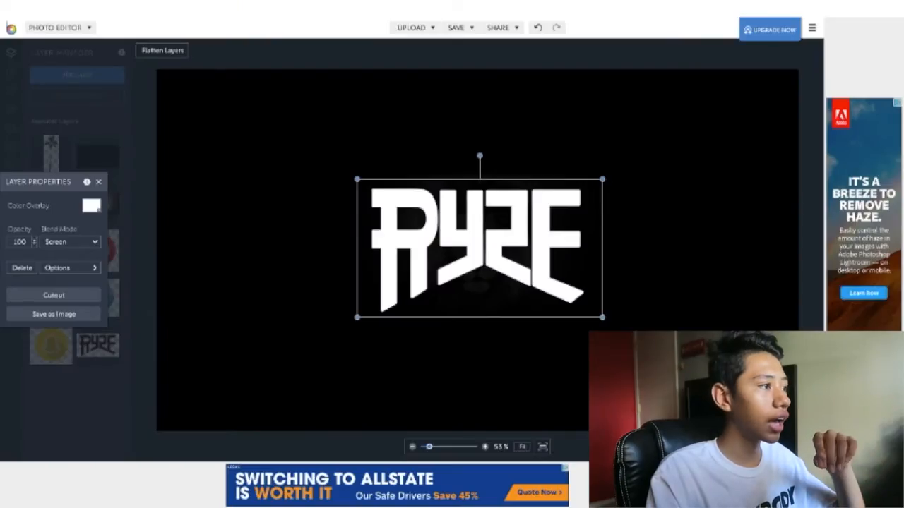
pyautogui.doubleClick(19, 242)
pyautogui.press('BackSpace')
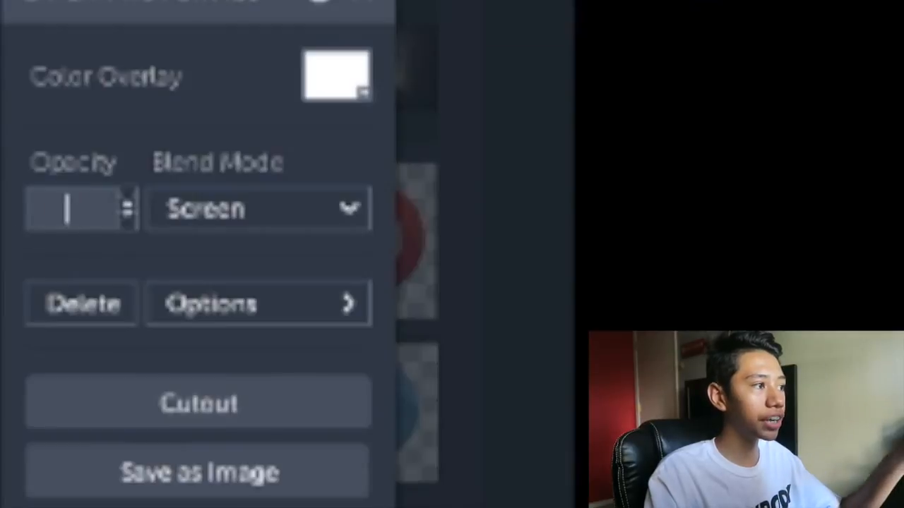
pyautogui.write('10')
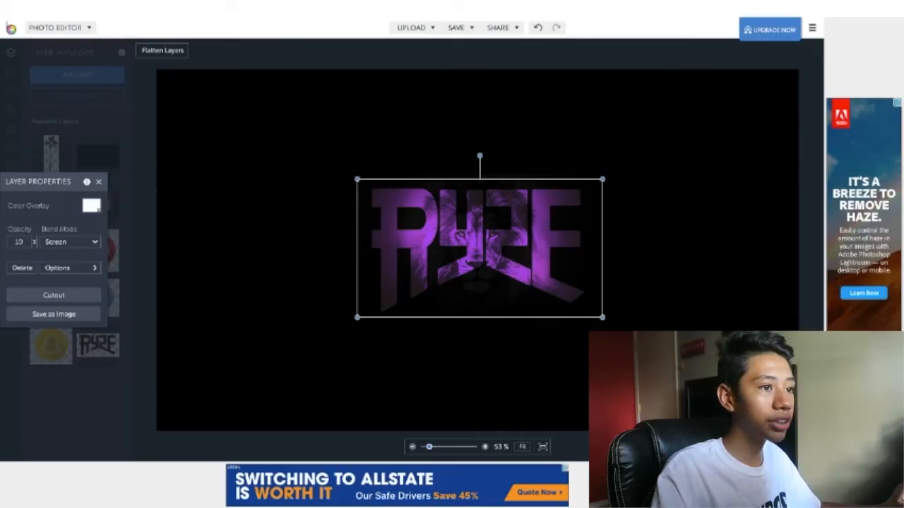
pyautogui.press('Escape')
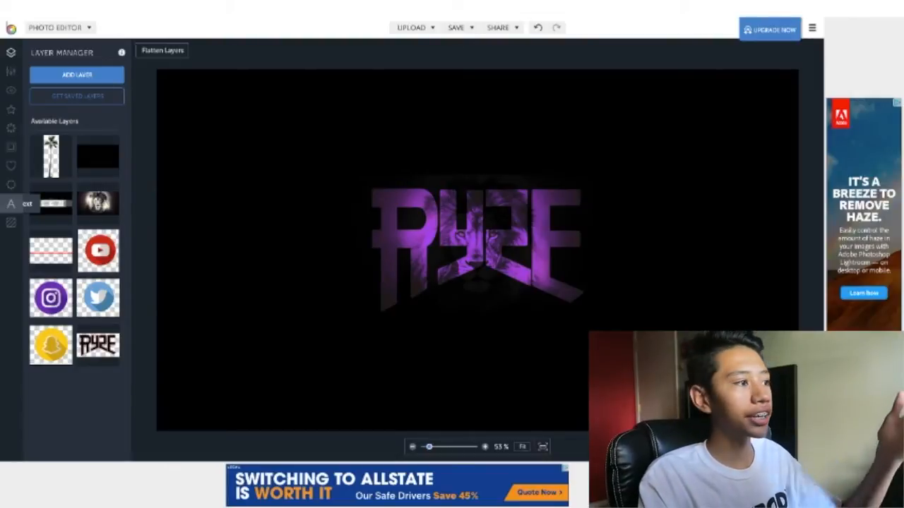
# Add a text layer with the Captured preset and make it read REFLEX
pyautogui.click(10, 203)
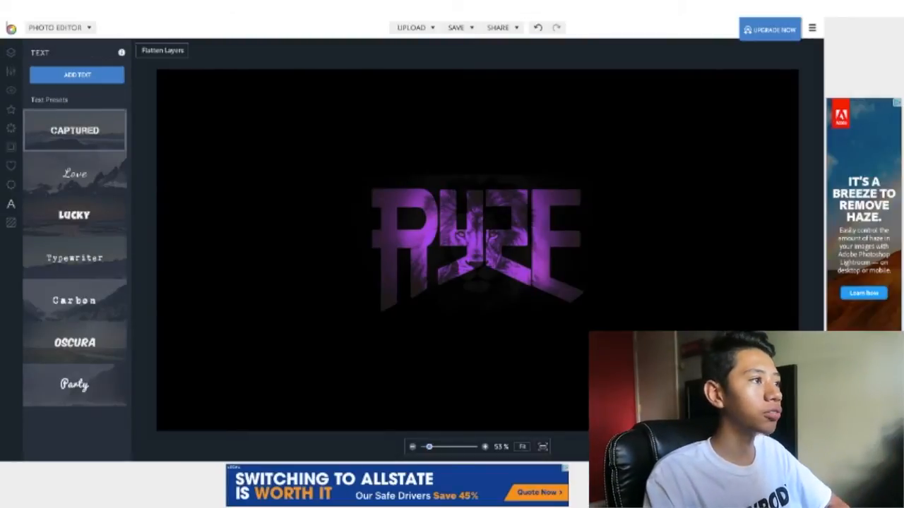
pyautogui.click(74, 130)
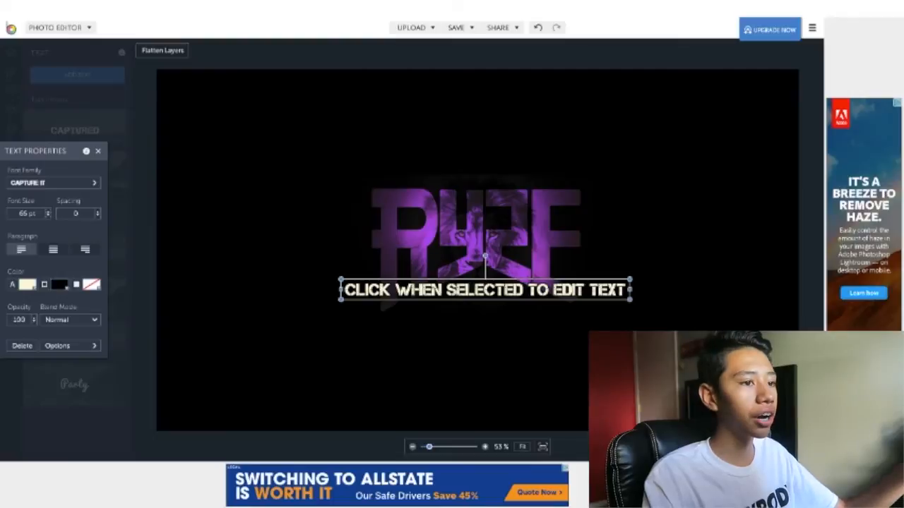
pyautogui.click(485, 290)
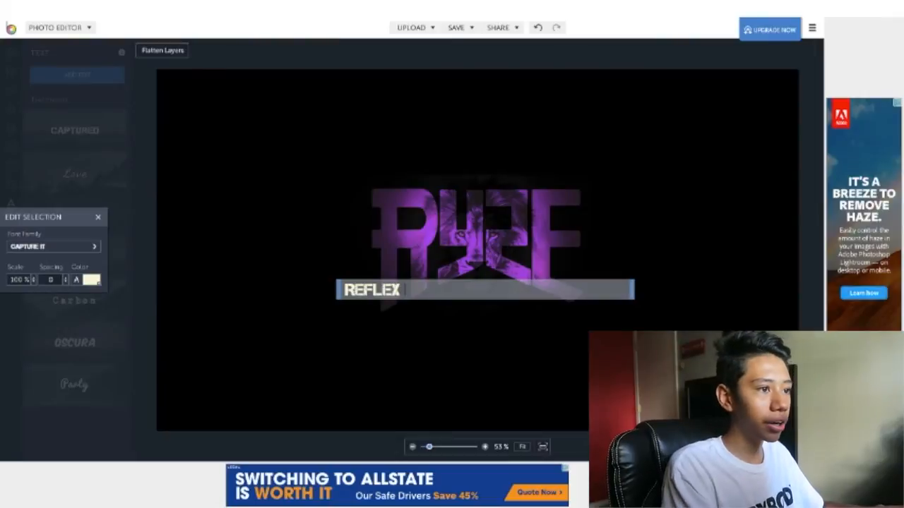
pyautogui.press('Escape')
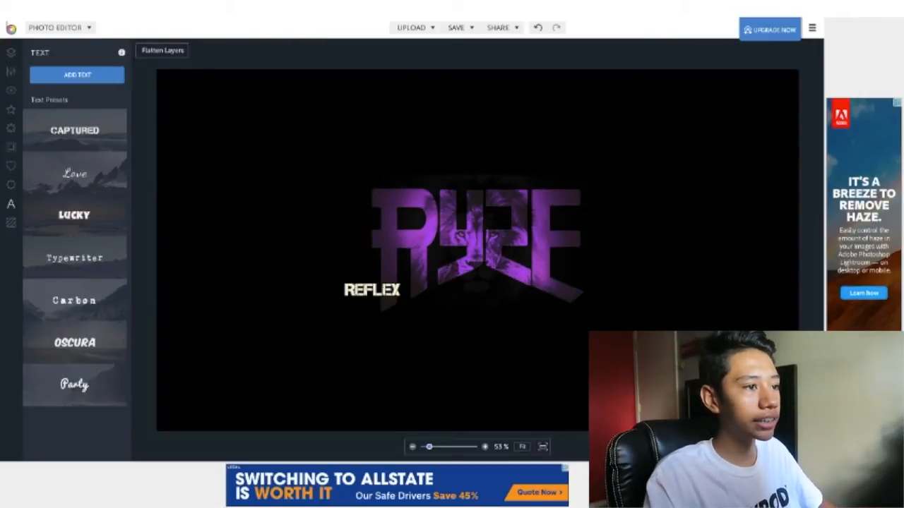
# Browse the installed fonts and set the REFLEX text's font to DIN Condensed Bold
pyautogui.click(374, 290)
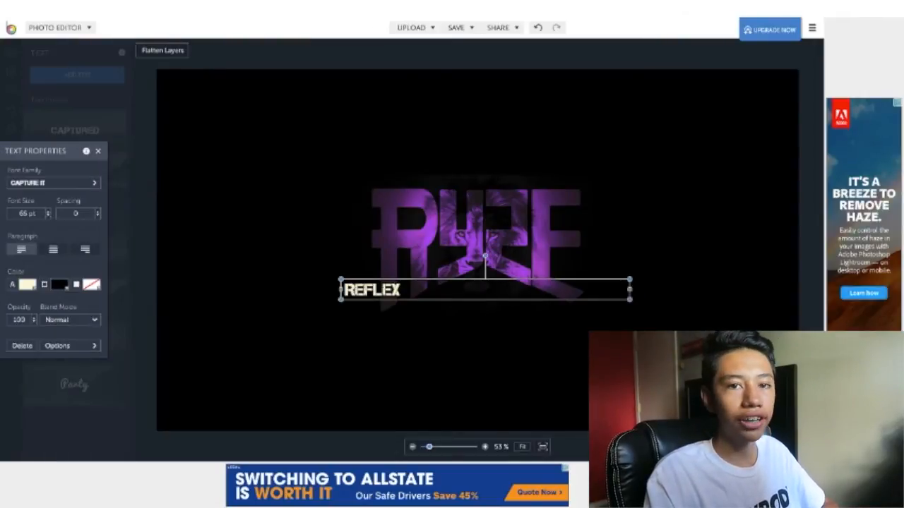
pyautogui.click(54, 183)
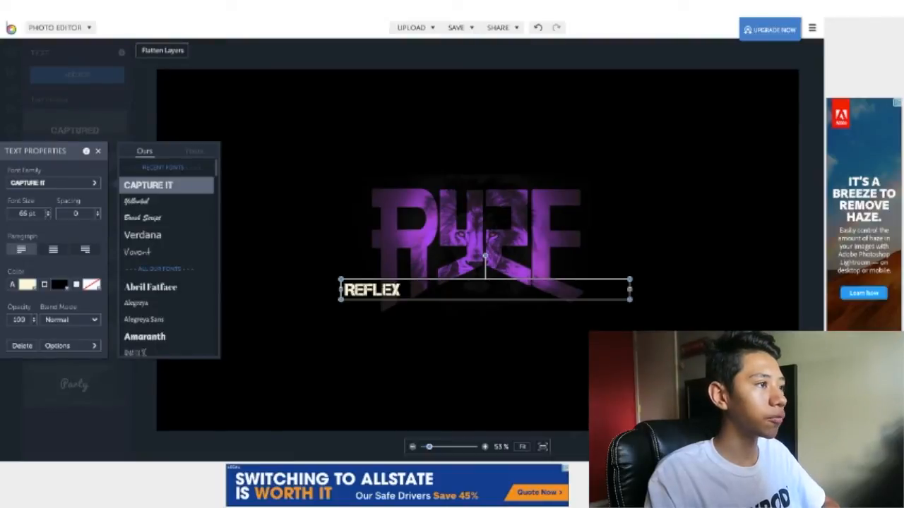
pyautogui.click(194, 151)
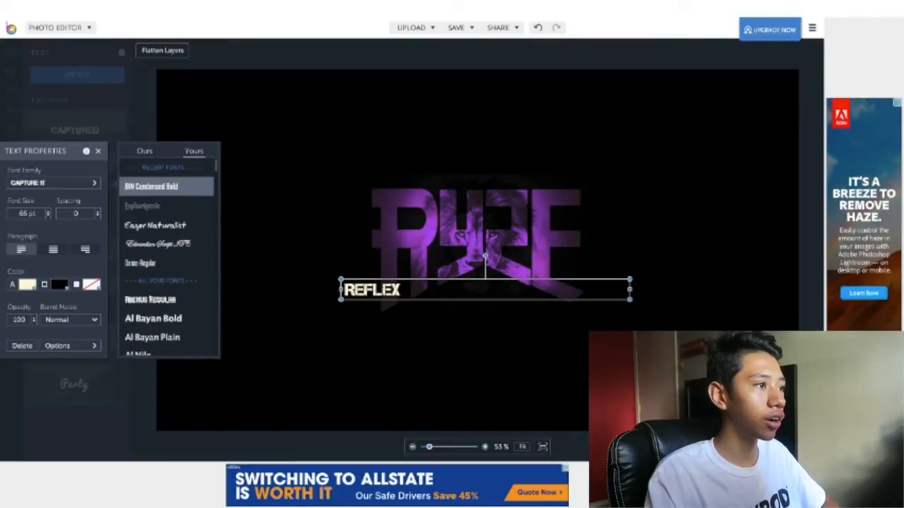
pyautogui.click(143, 206)
pyautogui.scroll(-2, 166, 247)
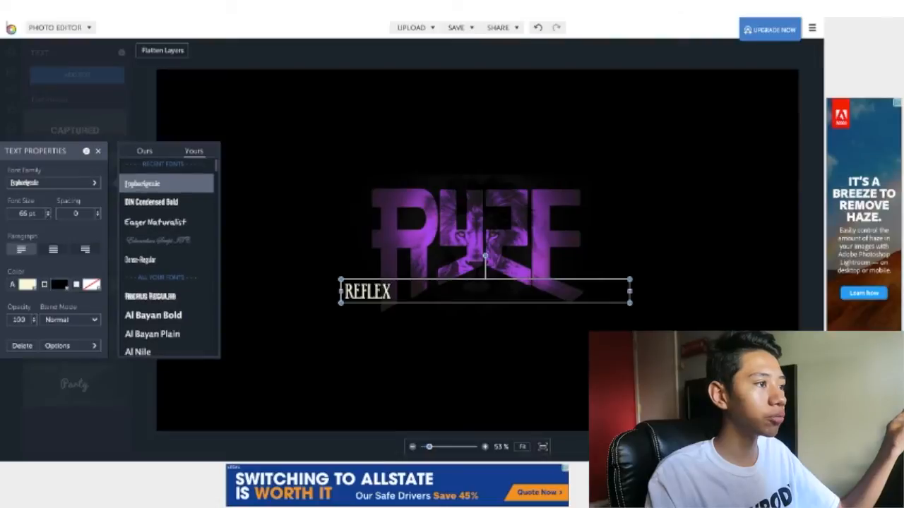
pyautogui.scroll(-5, 168, 254)
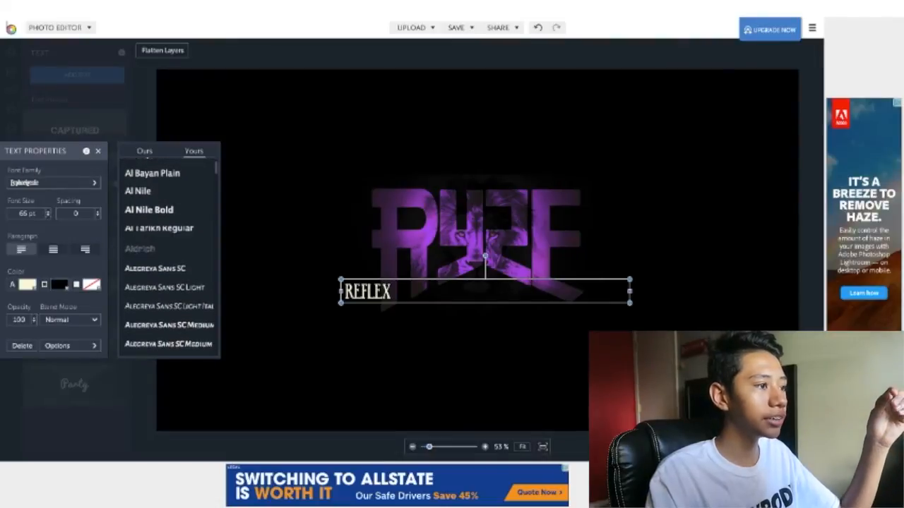
pyautogui.scroll(-4, 168, 254)
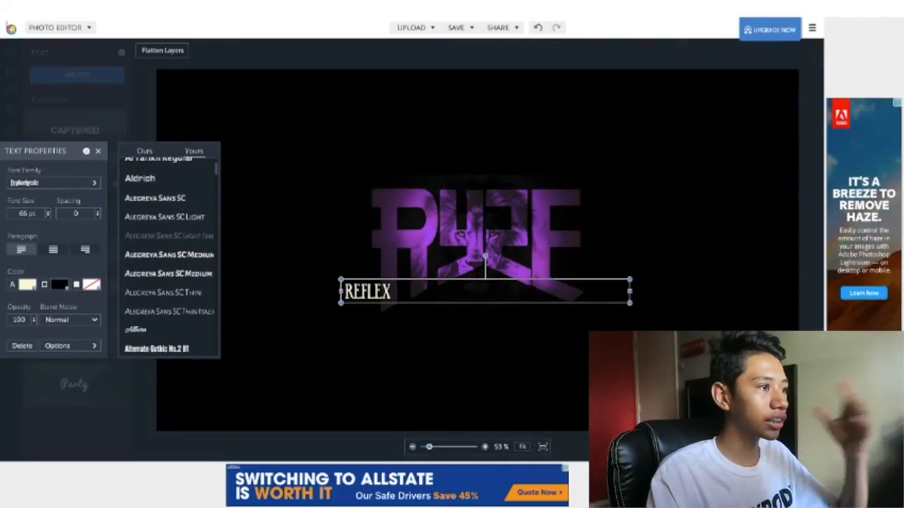
pyautogui.scroll(-1, 168, 255)
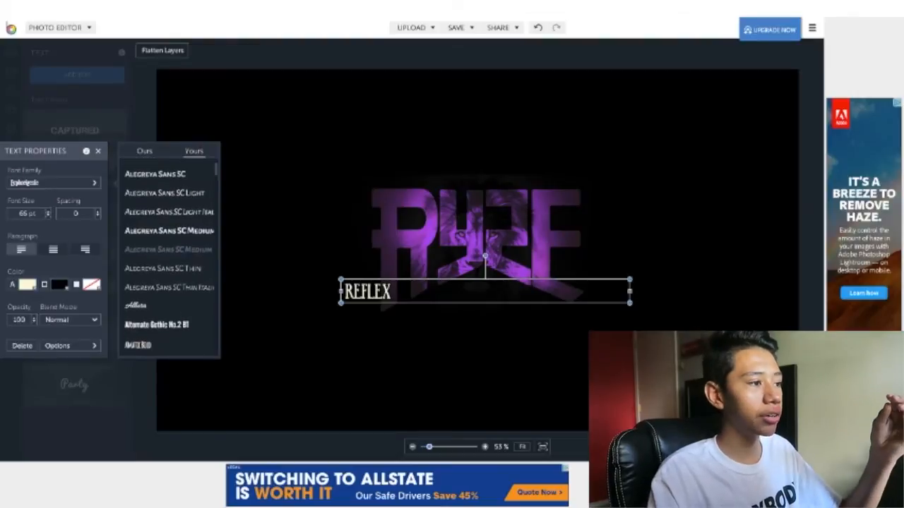
pyautogui.scroll(-1, 168, 254)
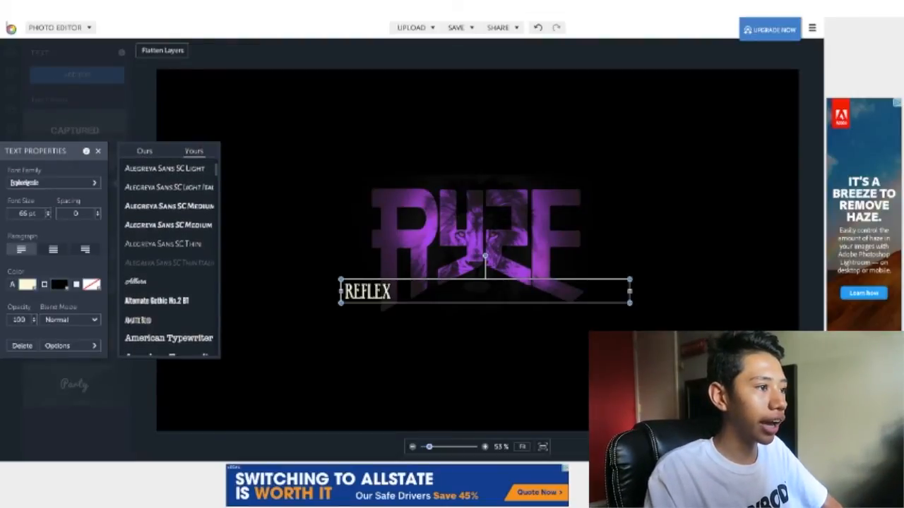
pyautogui.scroll(-1, 168, 254)
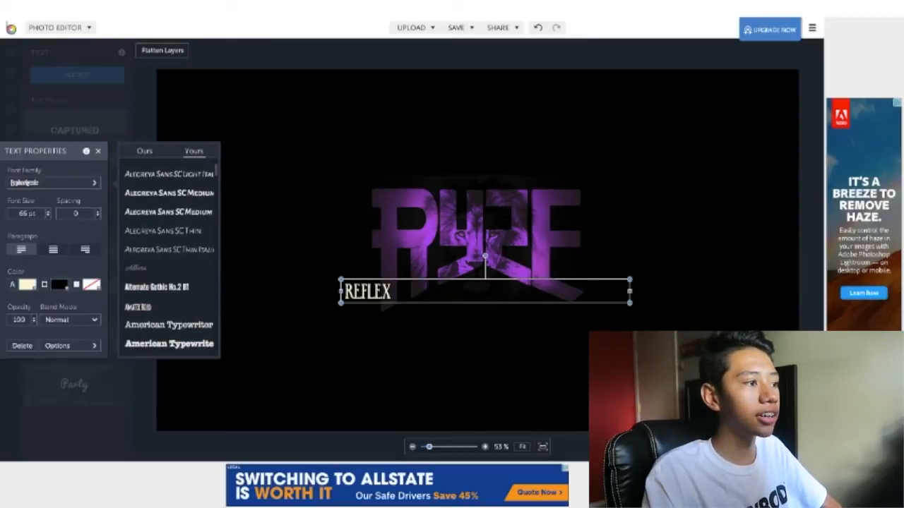
pyautogui.scroll(-2, 168, 254)
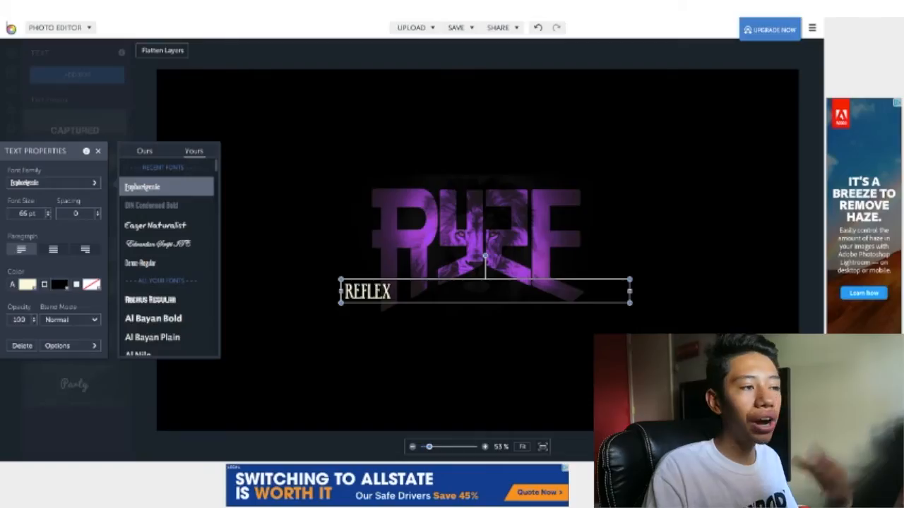
pyautogui.click(416, 294)
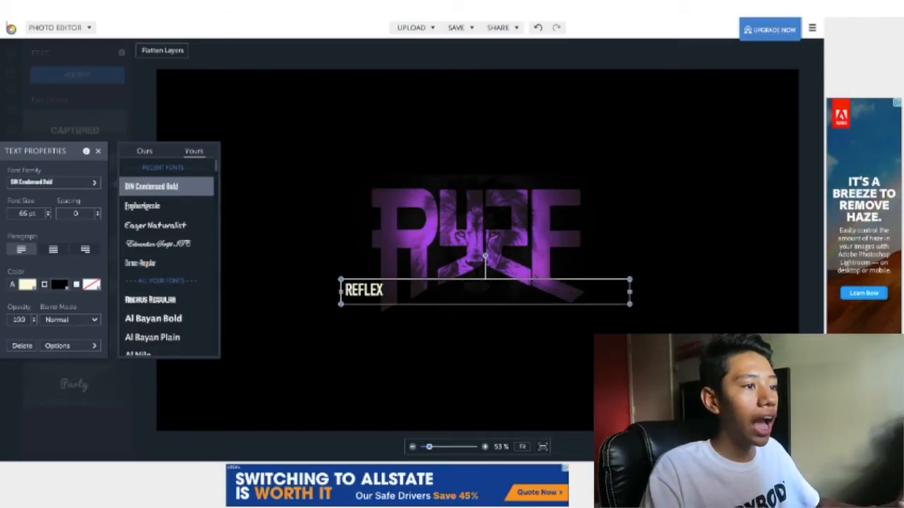
pyautogui.press('Escape')
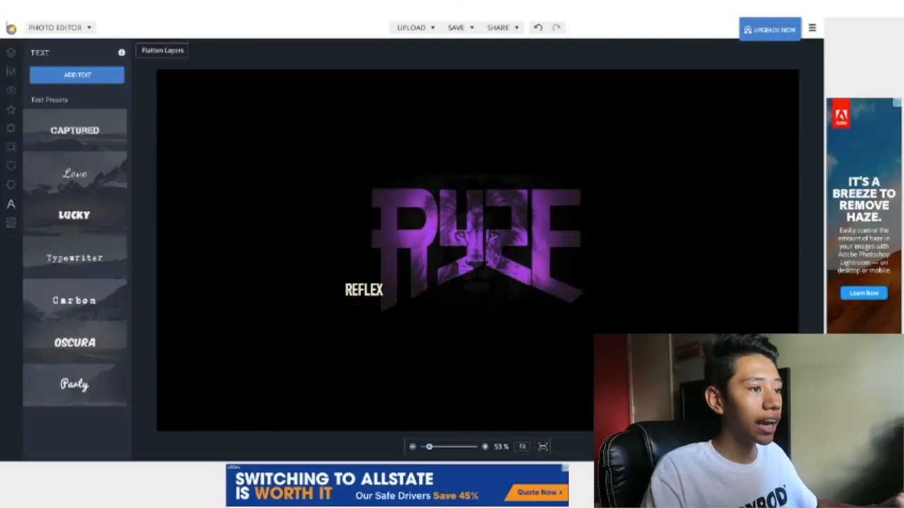
# Narrow the REFLEX text box to fit the word, enlarge it to about 260 pt and place it over the logo's lower half
pyautogui.click(364, 290)
pyautogui.moveTo(340, 290); pyautogui.dragTo(581, 281)
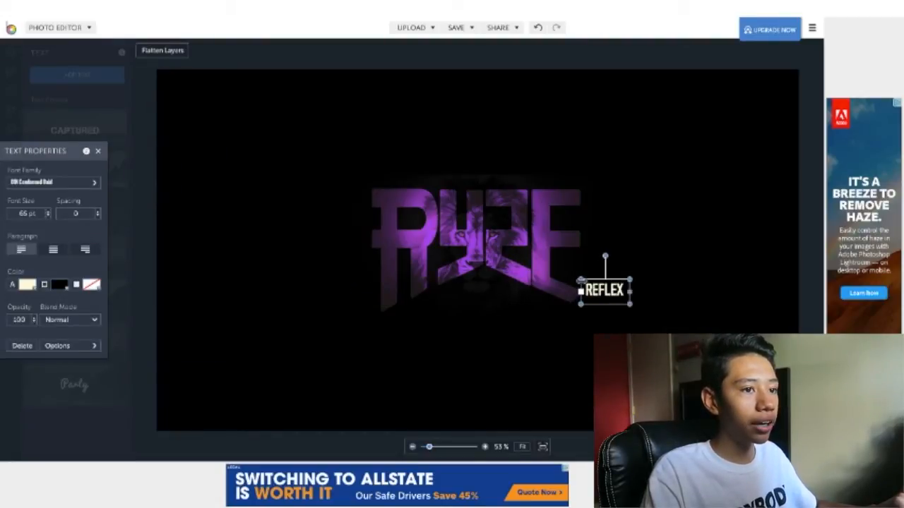
pyautogui.moveTo(436, 254); pyautogui.dragTo(412, 248)
pyautogui.moveTo(522, 244); pyautogui.dragTo(472, 285)
pyautogui.press('Escape')
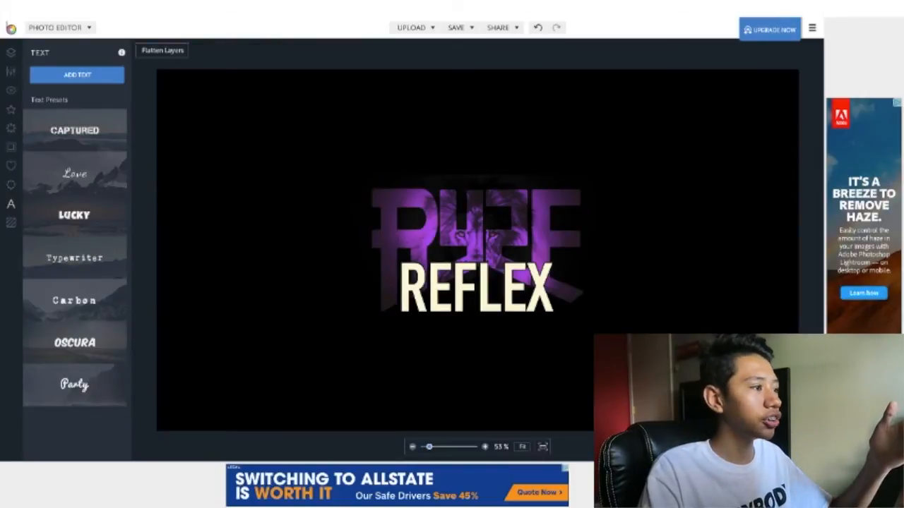
# Change the REFLEX text's color to white (#FFFFFF)
pyautogui.click(476, 288)
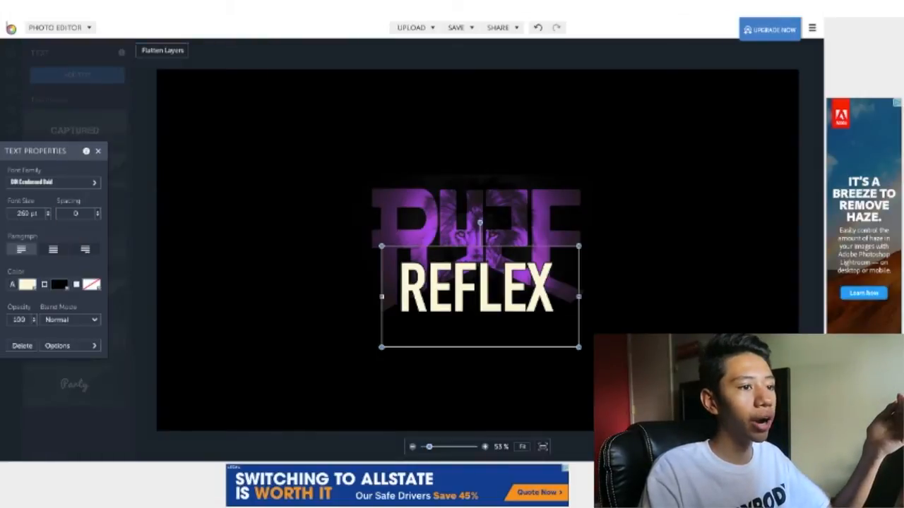
pyautogui.click(27, 284)
pyautogui.moveTo(69, 329); pyautogui.dragTo(60, 323)
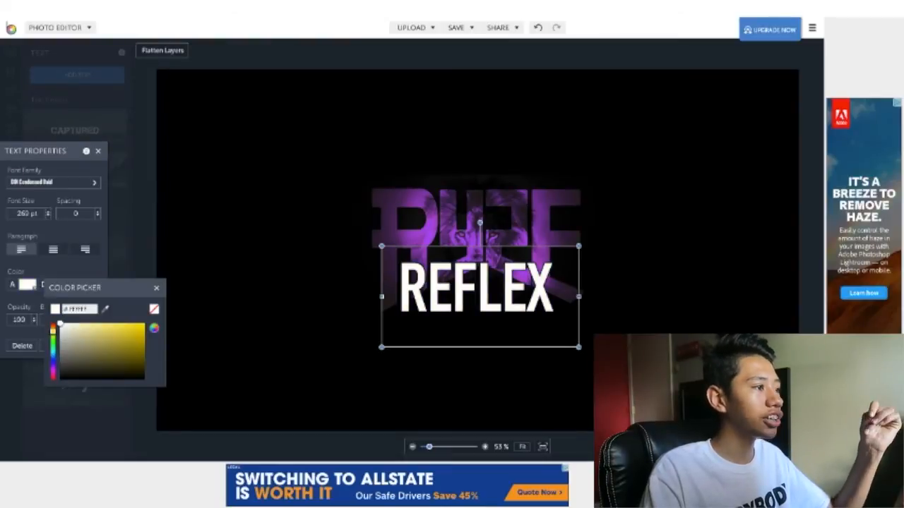
pyautogui.click(156, 288)
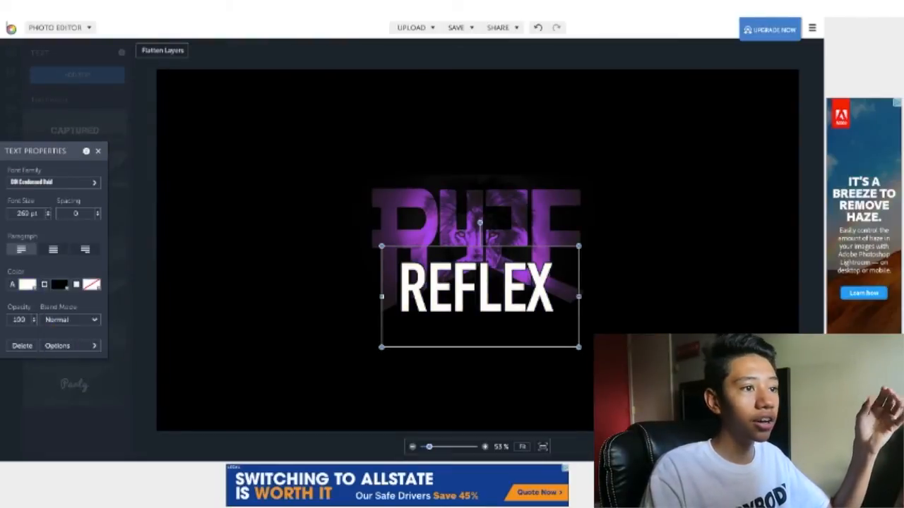
# Recolor the REFLEX text with a purple sampled from the RYZE logo
pyautogui.click(28, 285)
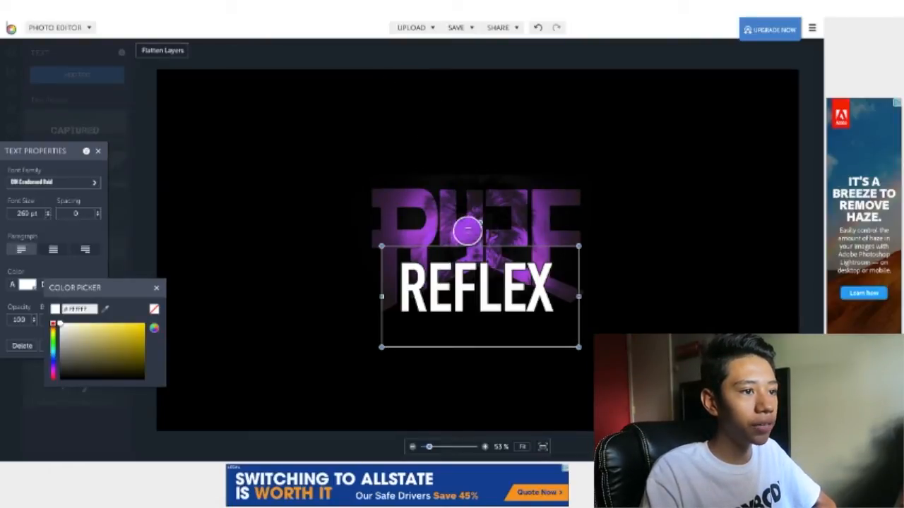
pyautogui.click(468, 231)
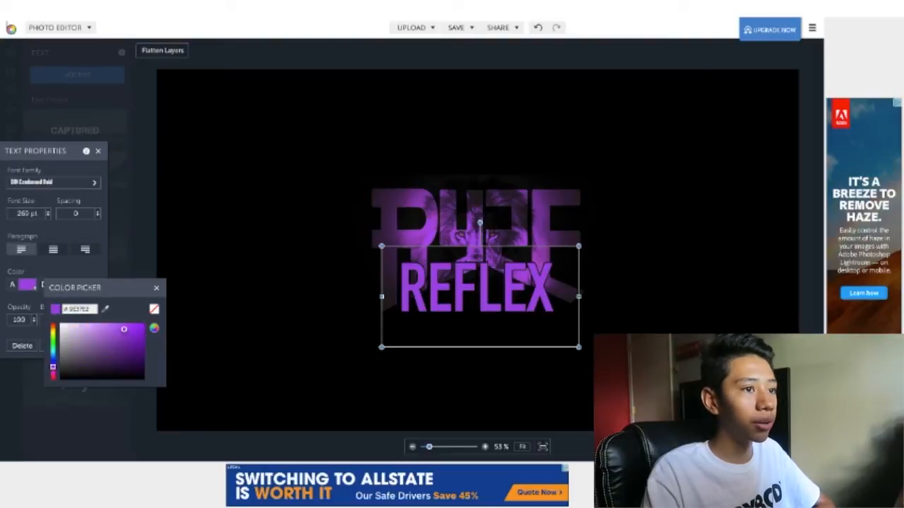
pyautogui.click(478, 288)
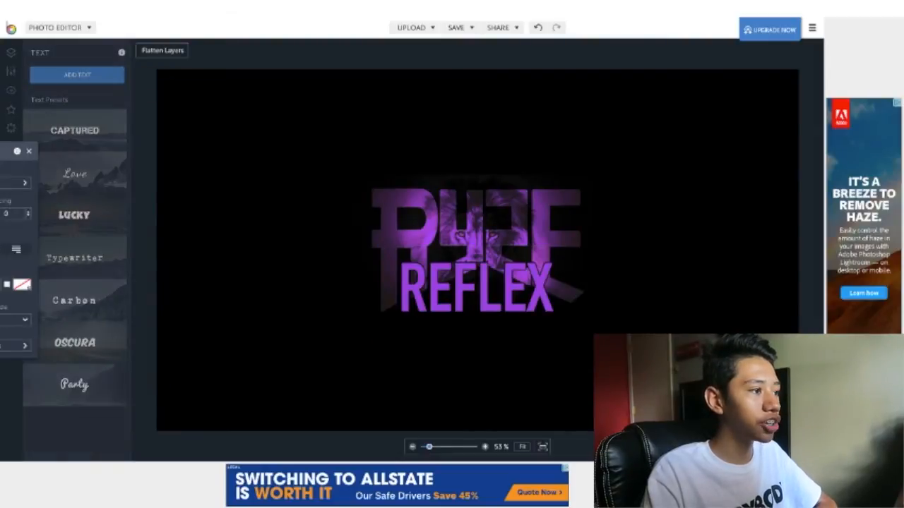
# Try other purple shades on the REFLEX text, including #9900FF, and settle on a bright purple sampled from the canvas
pyautogui.click(27, 283)
pyautogui.moveTo(125, 326)
pyautogui.mouseDown()
pyautogui.moveTo(139, 369)
pyautogui.moveTo(143, 323)
pyautogui.mouseUp()
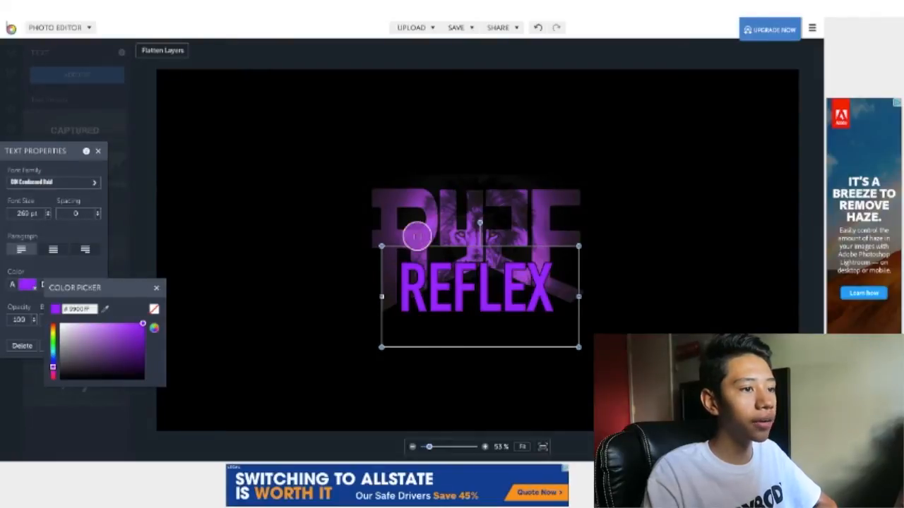
pyautogui.click(120, 342)
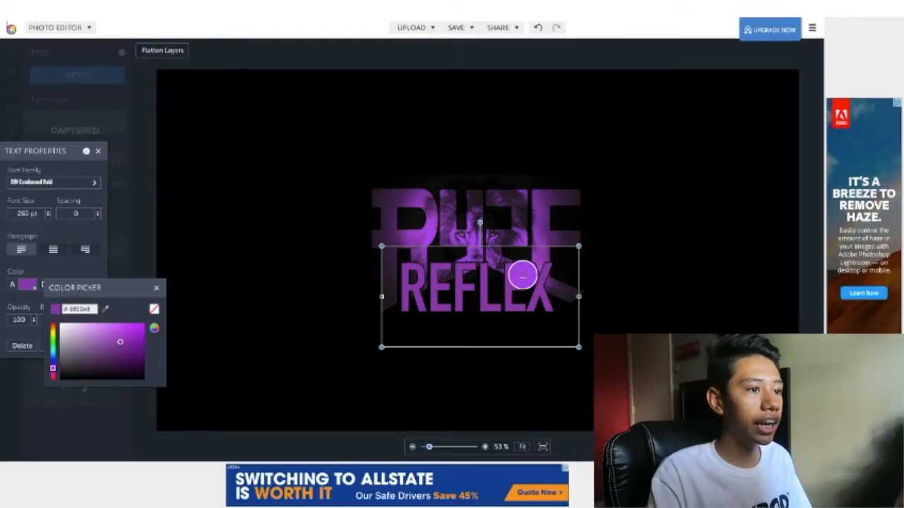
pyautogui.click(522, 274)
pyautogui.click(621, 283)
pyautogui.click(487, 289)
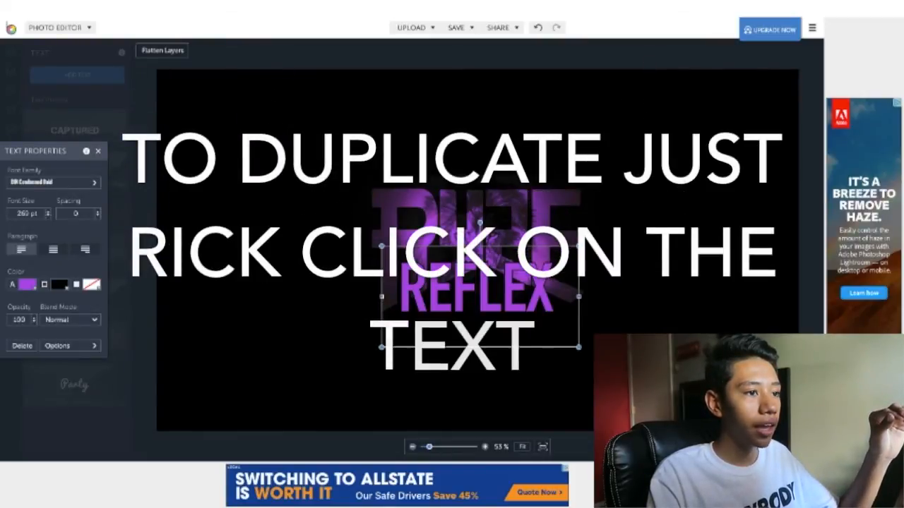
# Move the duplicate purple REFLEX text below the original and color the original REFLEX text white (#FFFFFF)
pyautogui.moveTo(480, 290); pyautogui.dragTo(483, 291)
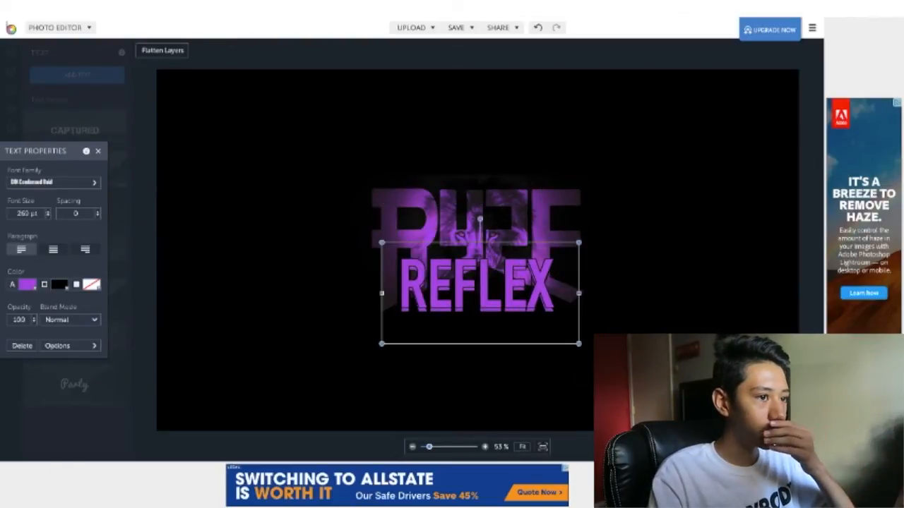
pyautogui.moveTo(476, 286); pyautogui.dragTo(470, 360)
pyautogui.click(27, 283)
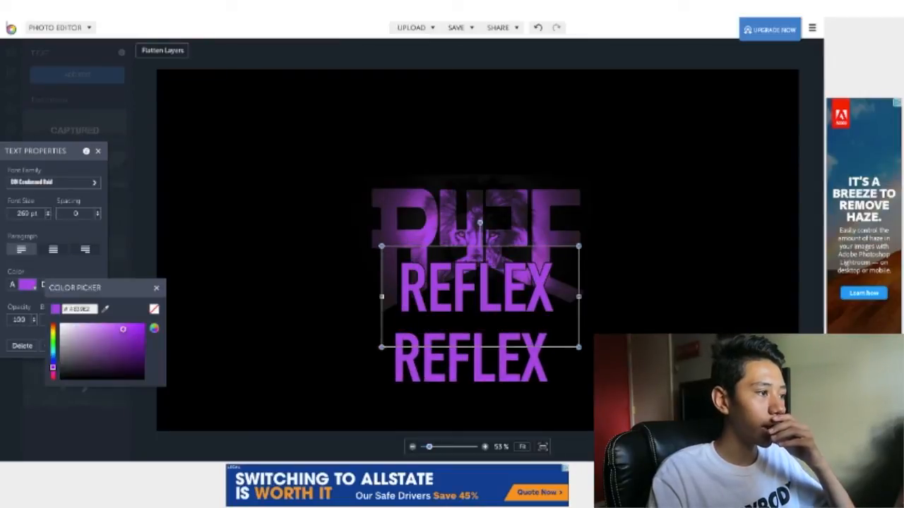
pyautogui.moveTo(89, 352)
pyautogui.mouseDown()
pyautogui.moveTo(71, 342)
pyautogui.moveTo(143, 377)
pyautogui.moveTo(80, 324)
pyautogui.moveTo(143, 378)
pyautogui.moveTo(60, 324)
pyautogui.mouseUp()
pyautogui.moveTo(470, 358); pyautogui.dragTo(490, 337)
pyautogui.click(477, 288)
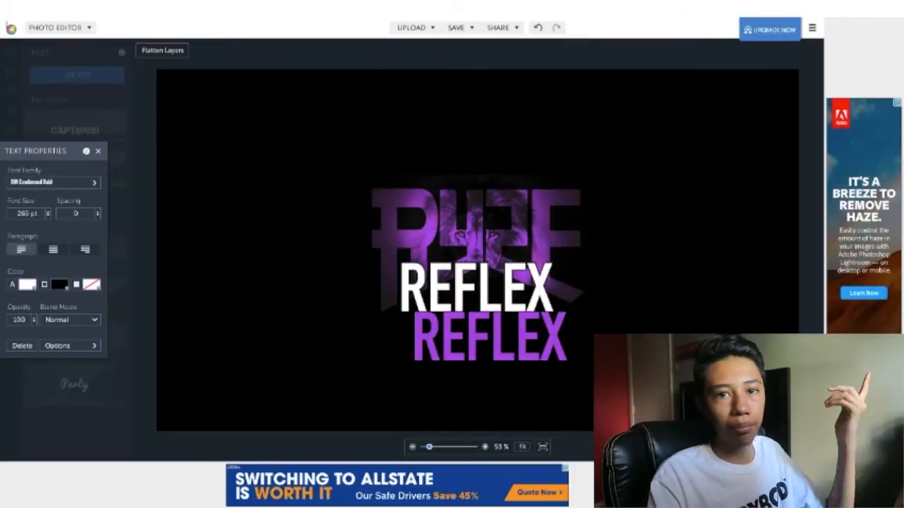
# Fill the original REFLEX text on the logo with black
pyautogui.click(26, 285)
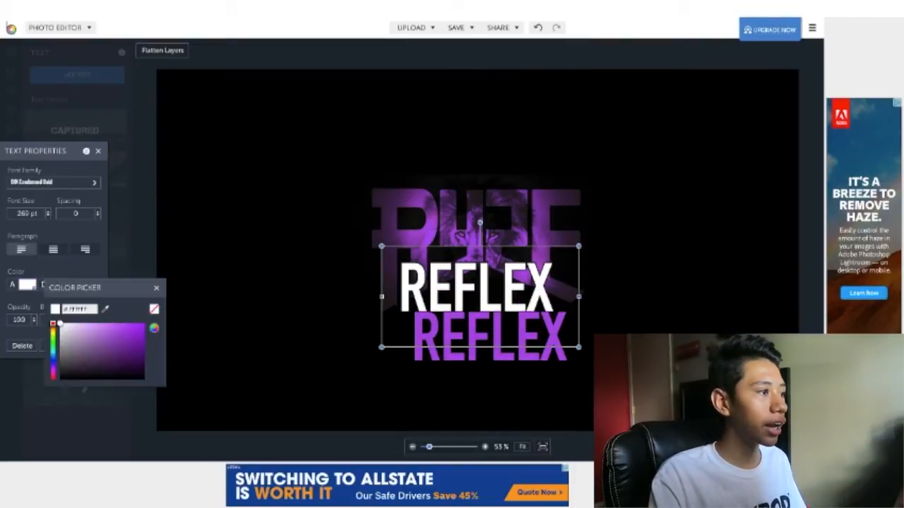
pyautogui.click(143, 377)
pyautogui.click(156, 288)
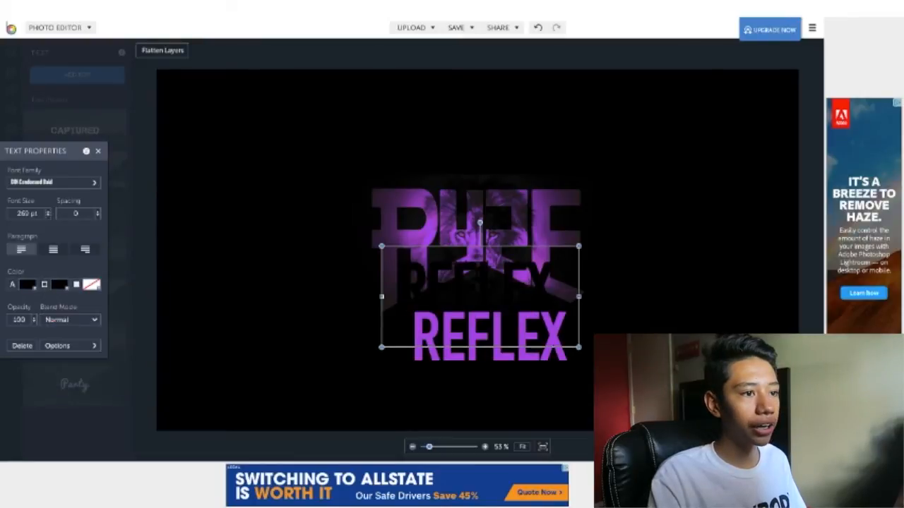
# Outline the black REFLEX text in purple sampled from the copy, and place the purple copy slightly offset over it
pyautogui.click(59, 284)
pyautogui.click(170, 324)
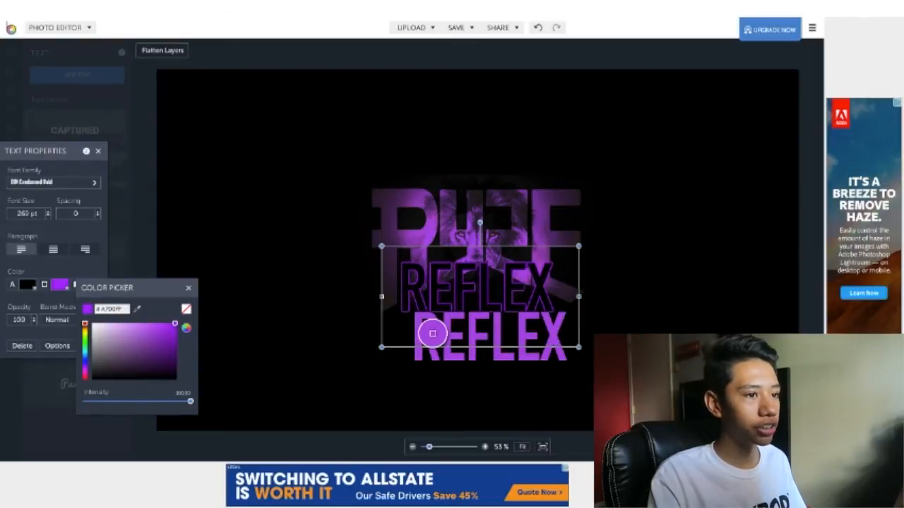
pyautogui.click(432, 332)
pyautogui.moveTo(443, 341); pyautogui.dragTo(429, 287)
pyautogui.click(635, 367)
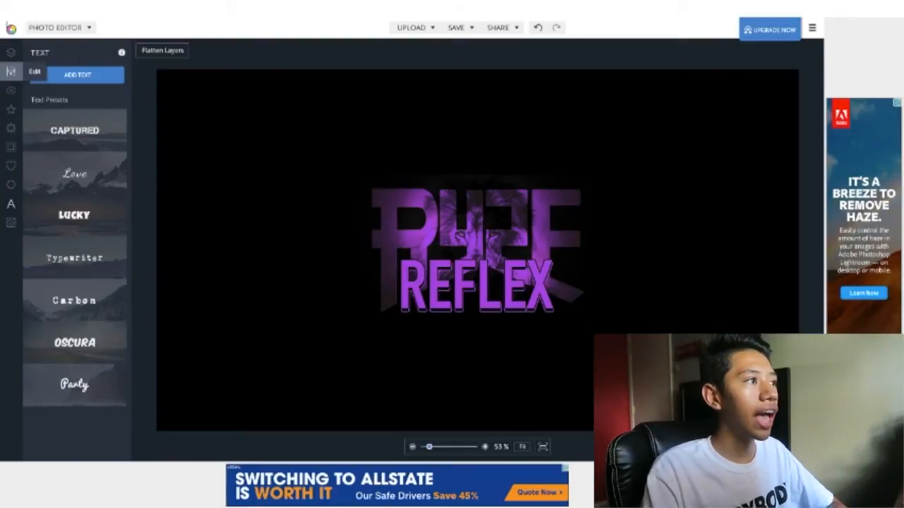
# Add the YouTube, Instagram, Twitter and Snapchat icon layers to the empty area right of the logo
pyautogui.click(11, 52)
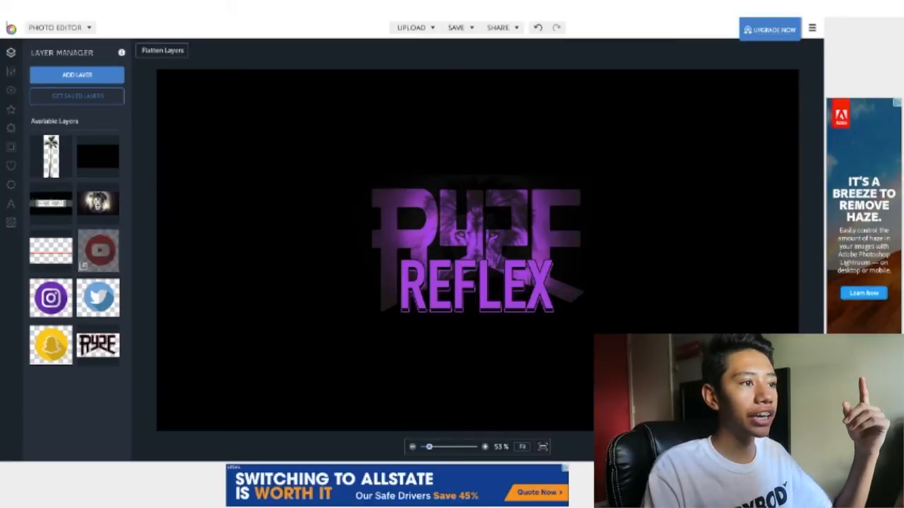
pyautogui.moveTo(99, 250); pyautogui.dragTo(356, 219)
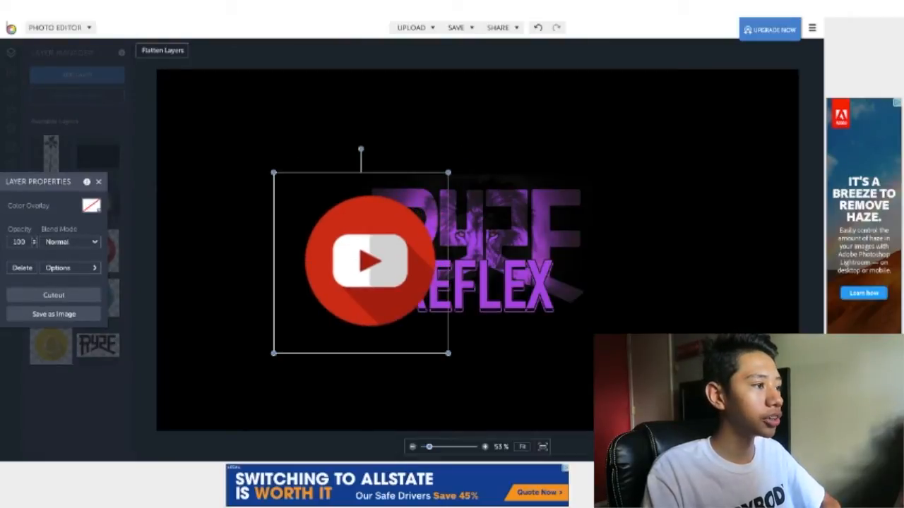
pyautogui.moveTo(369, 261); pyautogui.dragTo(672, 249)
pyautogui.moveTo(51, 298); pyautogui.dragTo(601, 244)
pyautogui.click(97, 181)
pyautogui.moveTo(97, 296); pyautogui.dragTo(689, 229)
pyautogui.click(98, 182)
pyautogui.moveTo(51, 345); pyautogui.dragTo(642, 268)
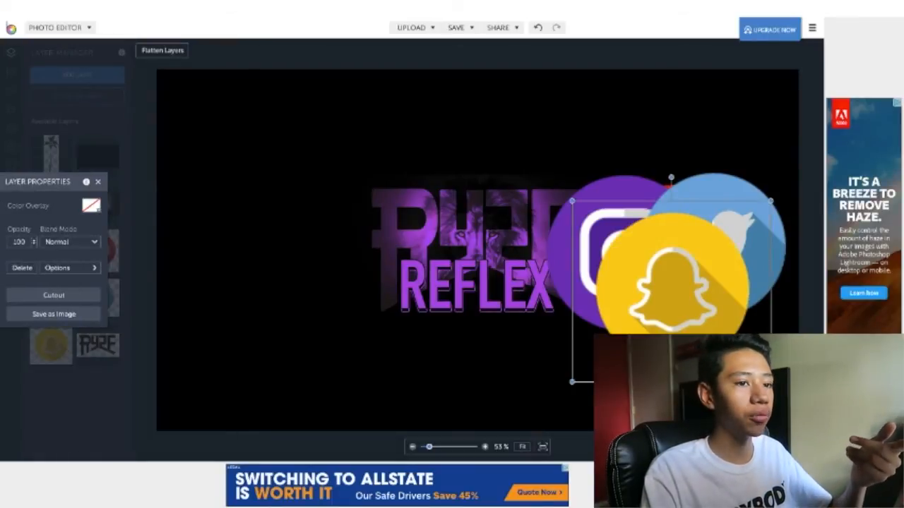
# Shrink the Snapchat, Twitter, Instagram and YouTube icons to small badges
pyautogui.moveTo(571, 201); pyautogui.dragTo(735, 295)
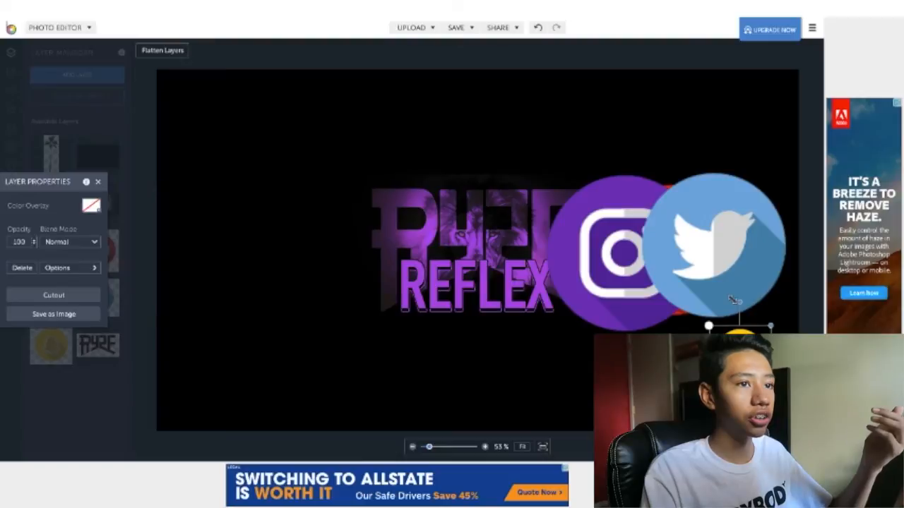
pyautogui.click(734, 295)
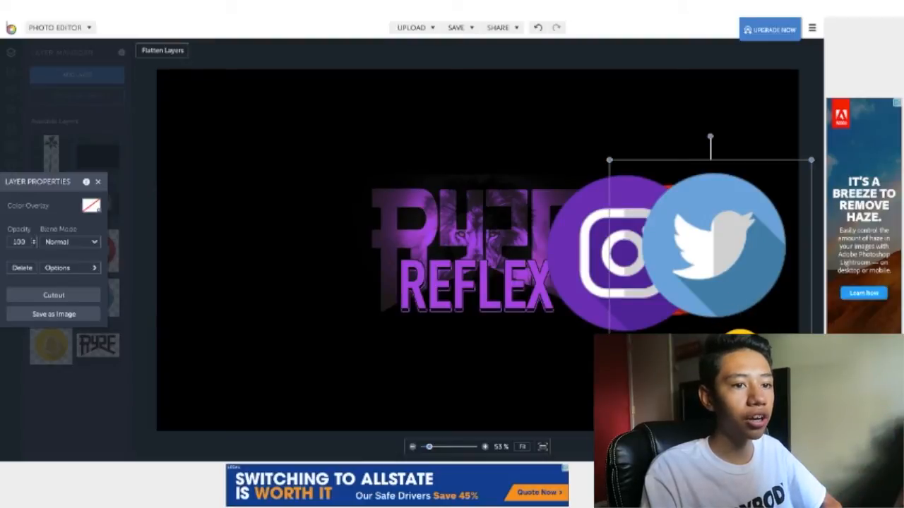
pyautogui.moveTo(608, 160); pyautogui.dragTo(729, 260)
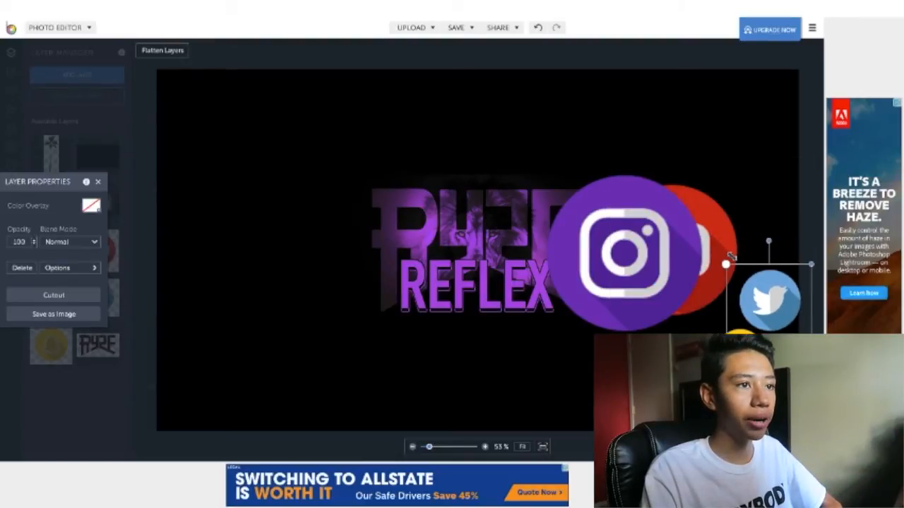
pyautogui.click(624, 252)
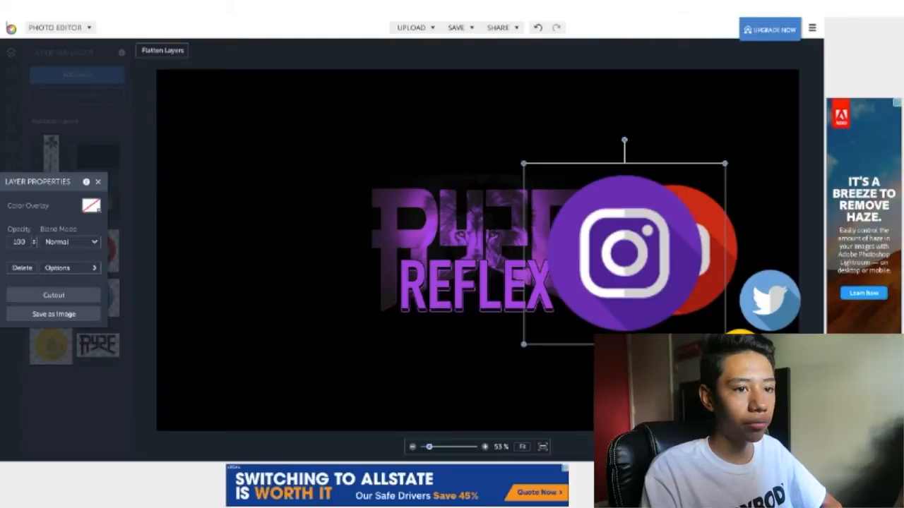
pyautogui.moveTo(526, 166); pyautogui.dragTo(576, 162)
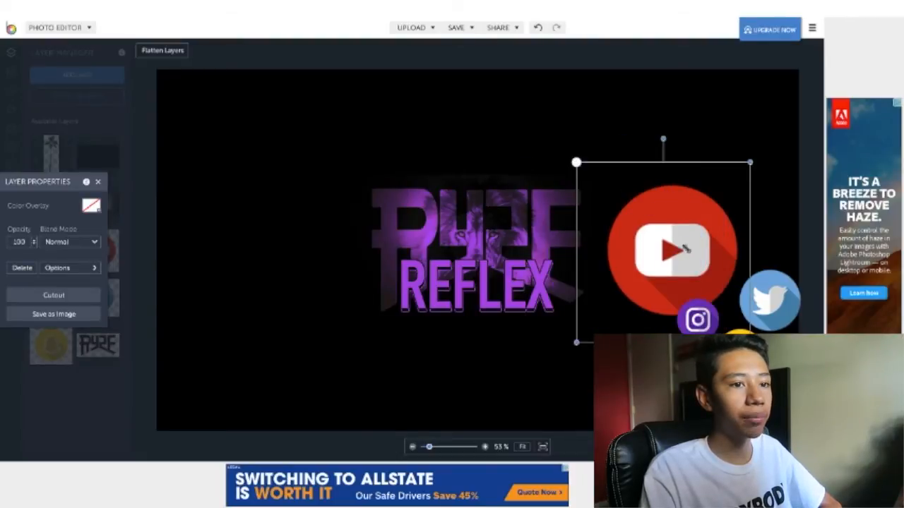
pyautogui.moveTo(684, 249); pyautogui.dragTo(691, 253)
# Arrange the four small social icons in a horizontal row to the right of the logo
pyautogui.moveTo(697, 319); pyautogui.dragTo(623, 238)
pyautogui.moveTo(716, 302); pyautogui.dragTo(671, 241)
pyautogui.moveTo(770, 300); pyautogui.dragTo(726, 240)
pyautogui.moveTo(740, 336); pyautogui.dragTo(648, 239)
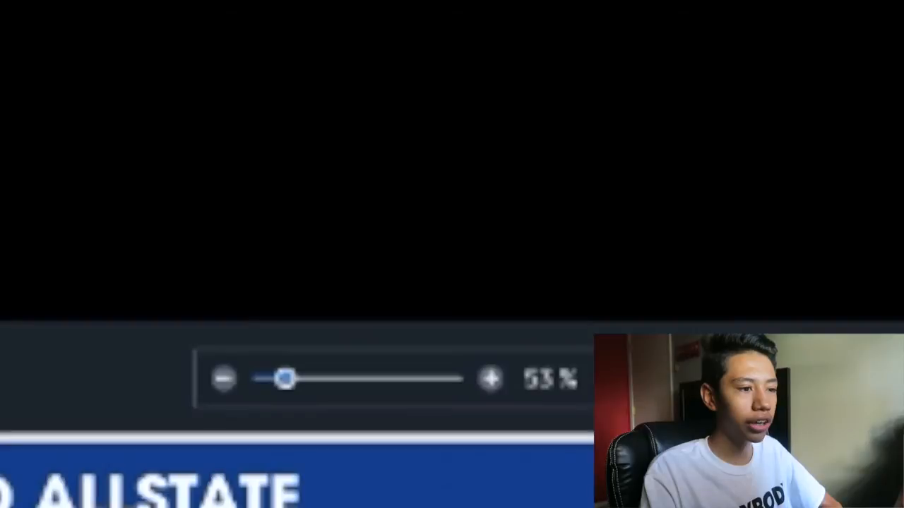
# Move the Snapchat icon between the YouTube and Twitter icons in the row
pyautogui.moveTo(285, 379); pyautogui.dragTo(374, 379)
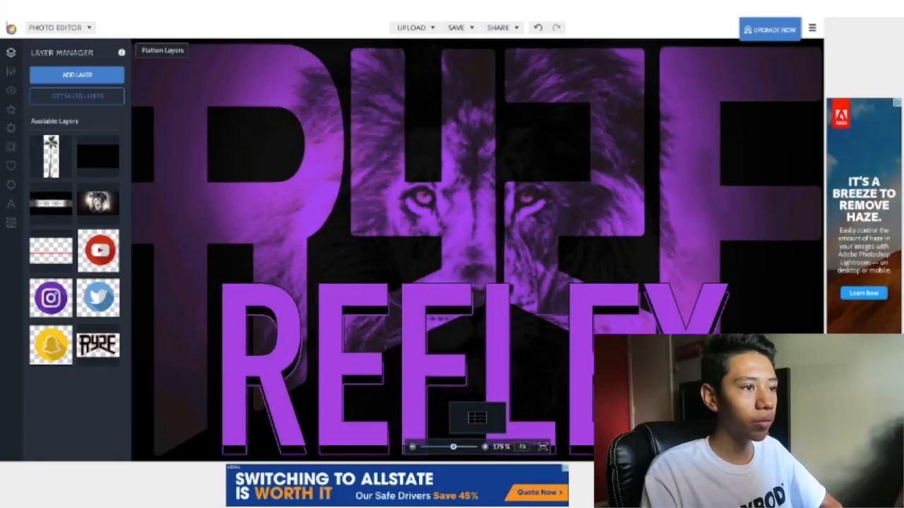
pyautogui.moveTo(477, 417); pyautogui.dragTo(495, 418)
pyautogui.click(262, 268)
pyautogui.moveTo(370, 269); pyautogui.dragTo(588, 258)
# Align the social icons to the canvas's vertical center, starting with the Instagram icon
pyautogui.click(289, 267)
pyautogui.click(58, 268)
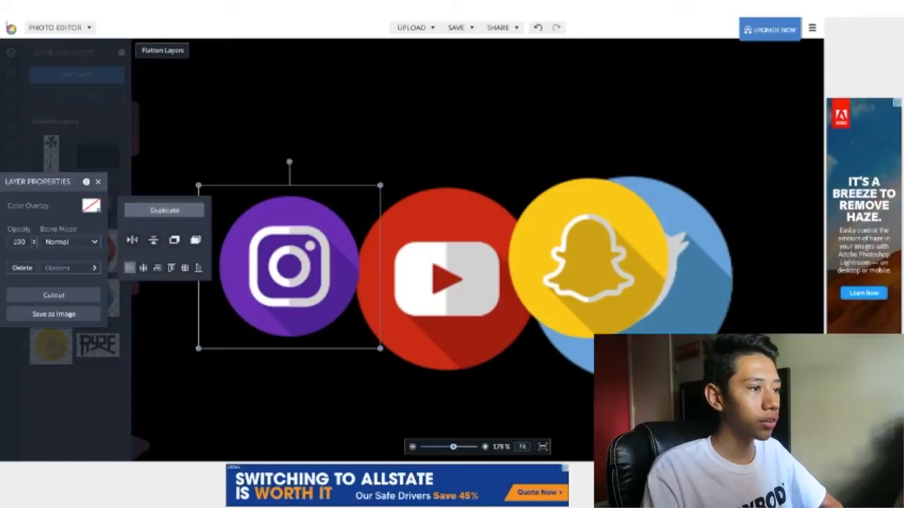
pyautogui.click(185, 268)
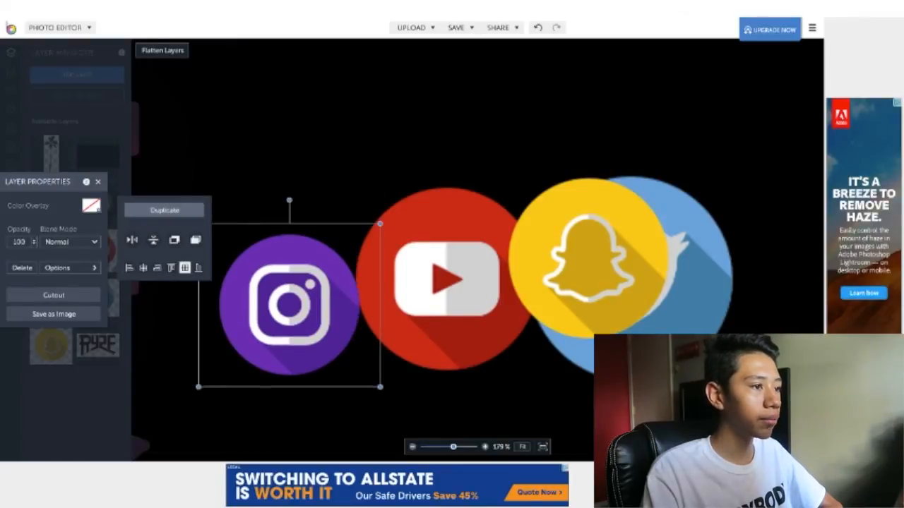
pyautogui.click(446, 279)
pyautogui.click(353, 416)
pyautogui.click(290, 305)
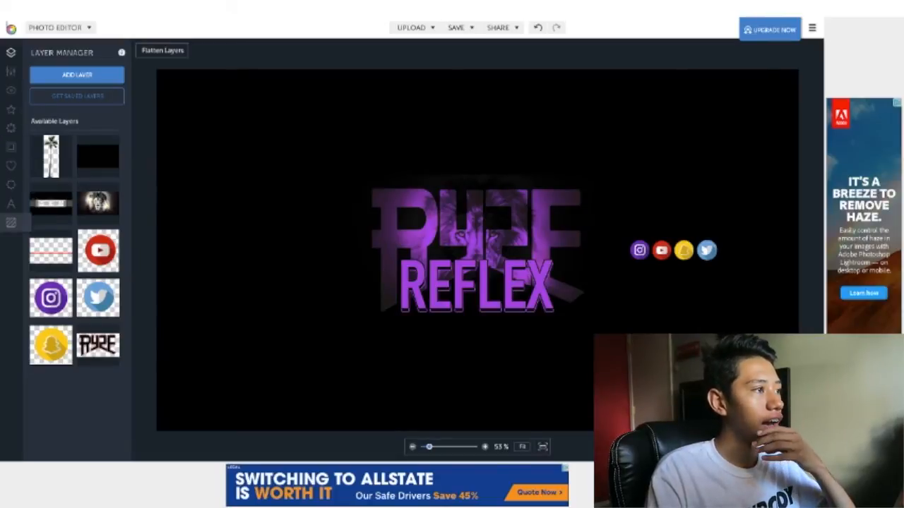
# Add a text in the Captured preset, undo the accidental move of the faint RYZE layer, and position the text below the icons
pyautogui.click(11, 203)
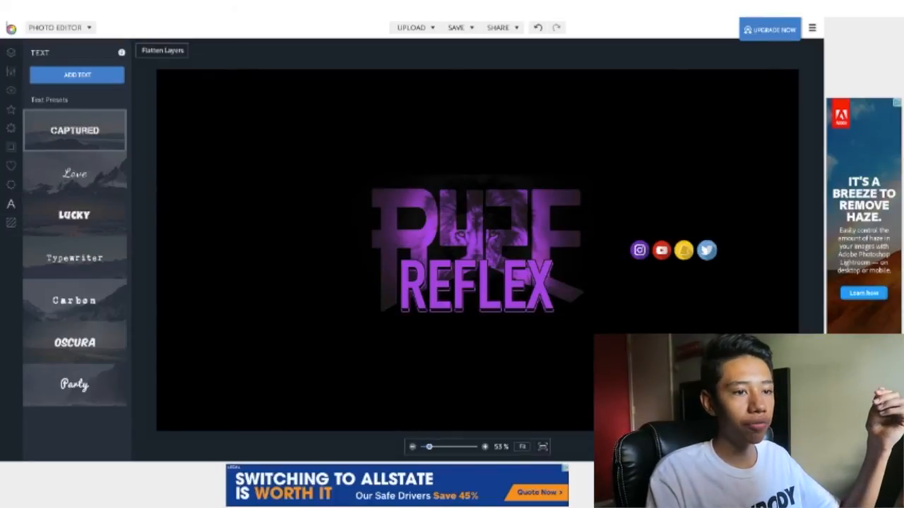
pyautogui.click(75, 130)
pyautogui.moveTo(558, 219); pyautogui.dragTo(767, 245)
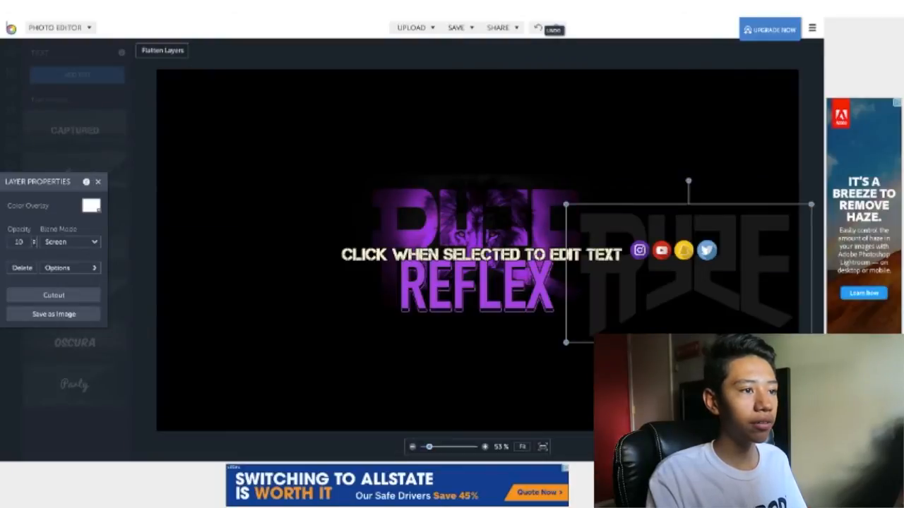
pyautogui.click(542, 28)
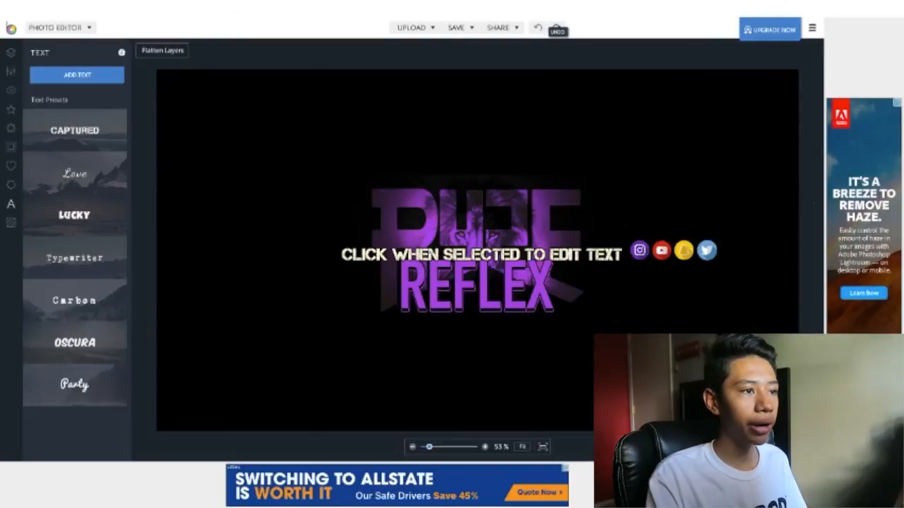
pyautogui.moveTo(480, 255); pyautogui.dragTo(679, 331)
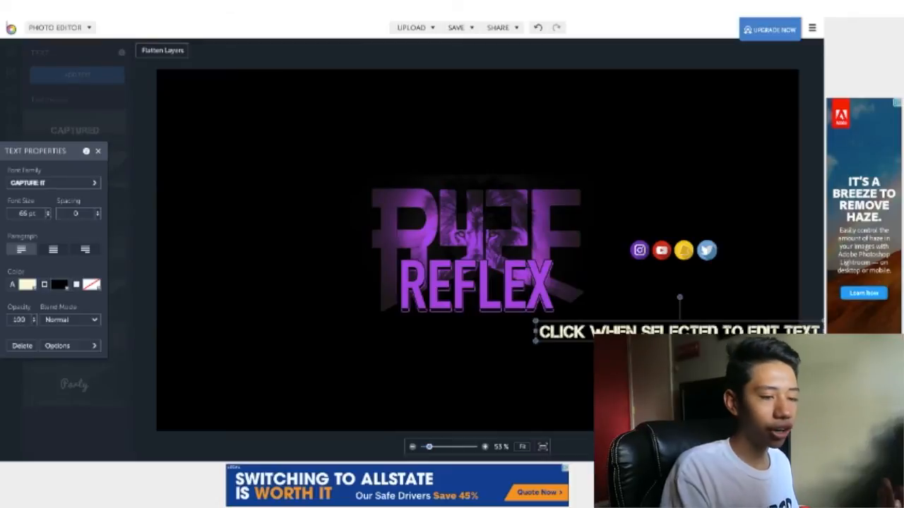
# Replace the placeholder text with "/ UPRYZE REFLEX" and place it under the social icons
pyautogui.click(679, 331)
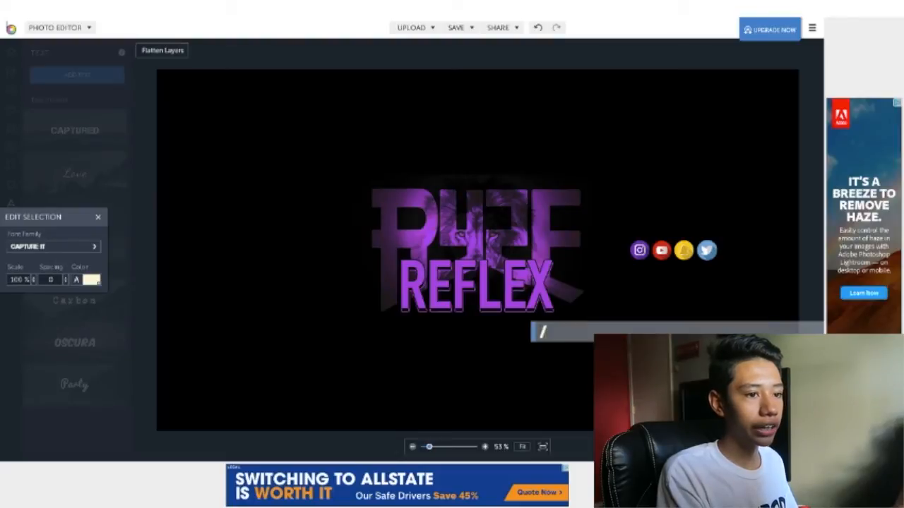
pyautogui.write('/ UPRYZE REFLEX')
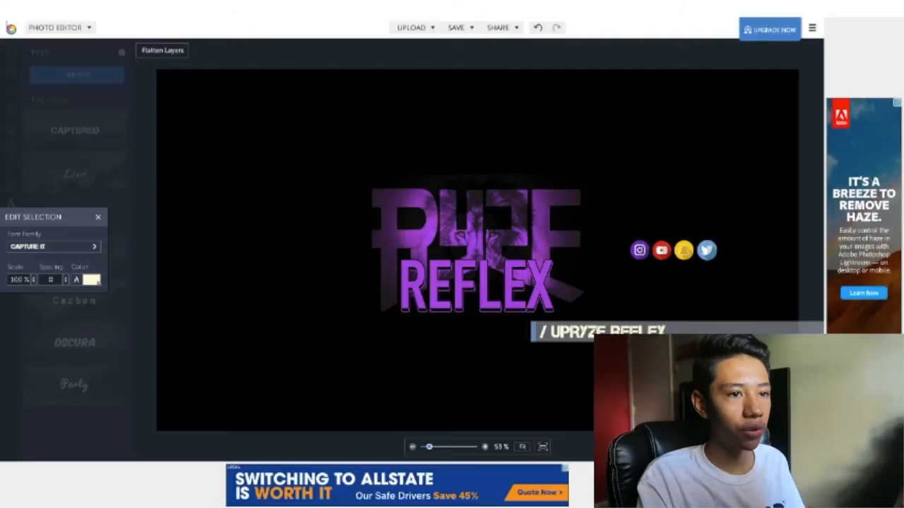
pyautogui.click(494, 360)
pyautogui.moveTo(598, 331); pyautogui.dragTo(669, 277)
# Reduce the "/ UPRYZE REFLEX" text to 56 pt and set it directly beneath the icon row
pyautogui.moveTo(430, 446); pyautogui.dragTo(450, 447)
pyautogui.moveTo(478, 418); pyautogui.dragTo(495, 420)
pyautogui.click(490, 305)
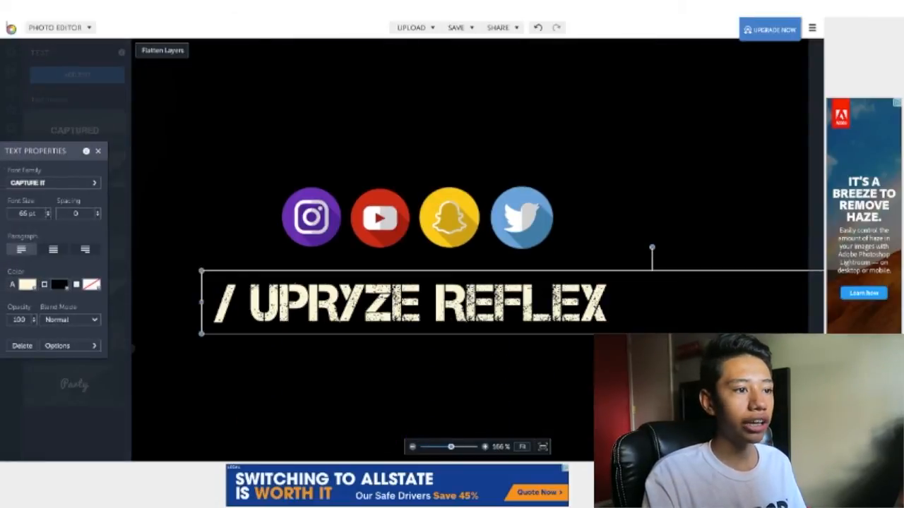
pyautogui.moveTo(310, 285); pyautogui.dragTo(336, 275)
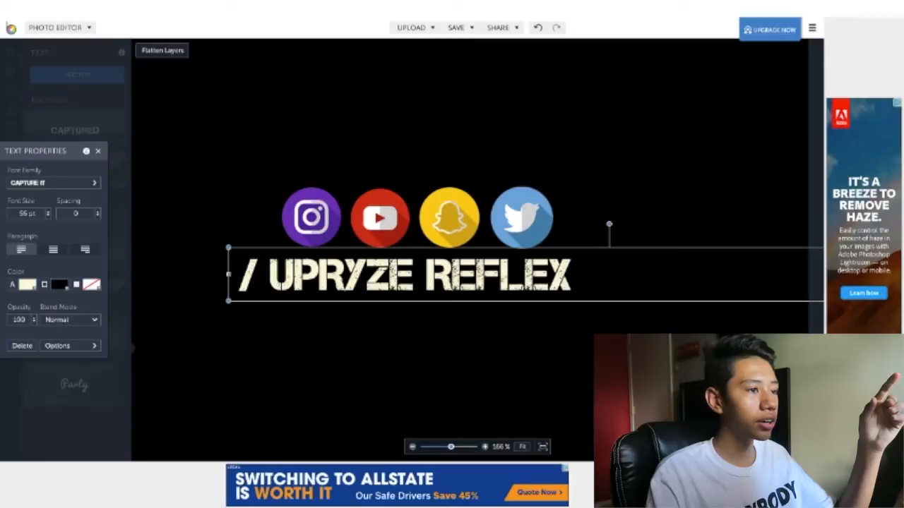
# Shift the Instagram and YouTube icons outward to the left to widen the spacing of the icon row
pyautogui.click(311, 216)
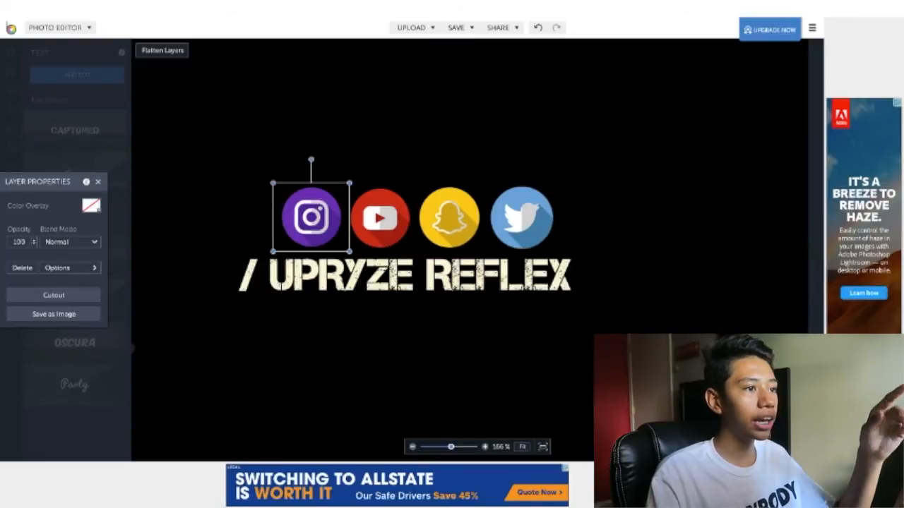
pyautogui.moveTo(311, 217); pyautogui.dragTo(262, 218)
pyautogui.moveTo(379, 217); pyautogui.dragTo(351, 217)
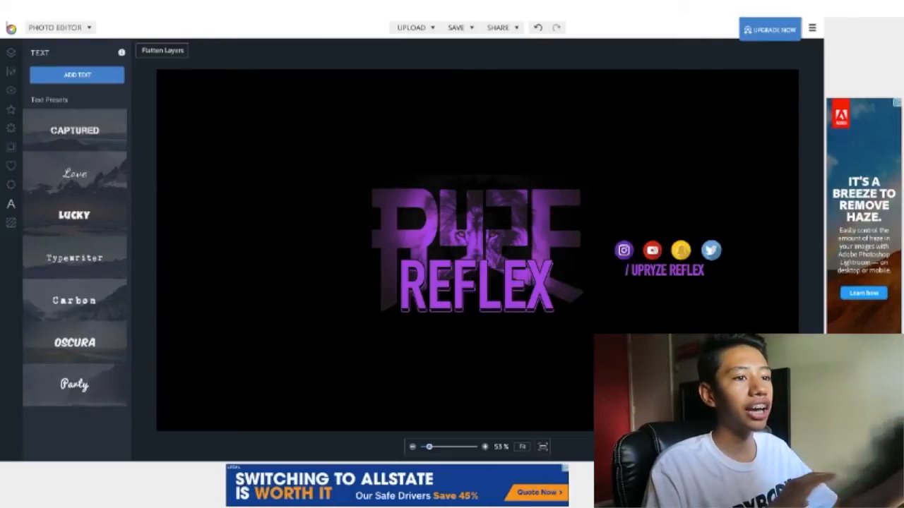
# Add the palm tree layer to the canvas on the left side of the RYZE logo
pyautogui.click(11, 71)
pyautogui.click(10, 52)
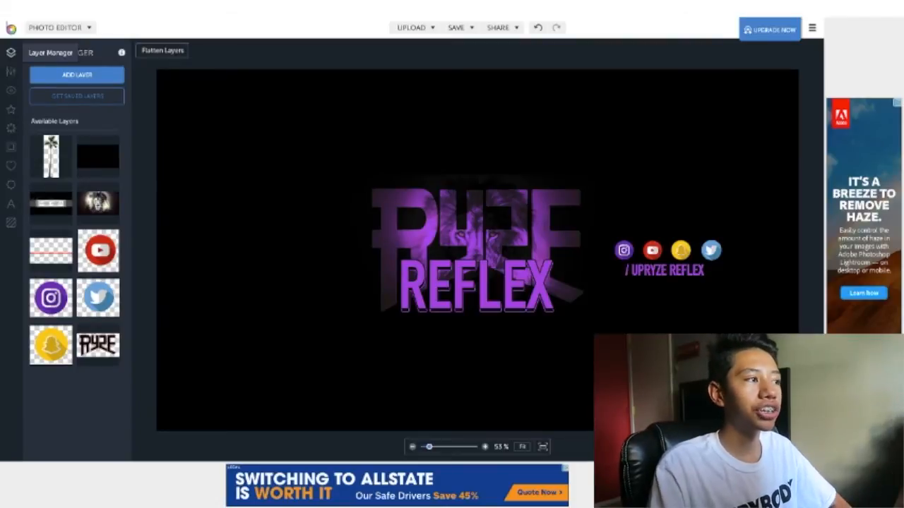
pyautogui.moveTo(106, 192)
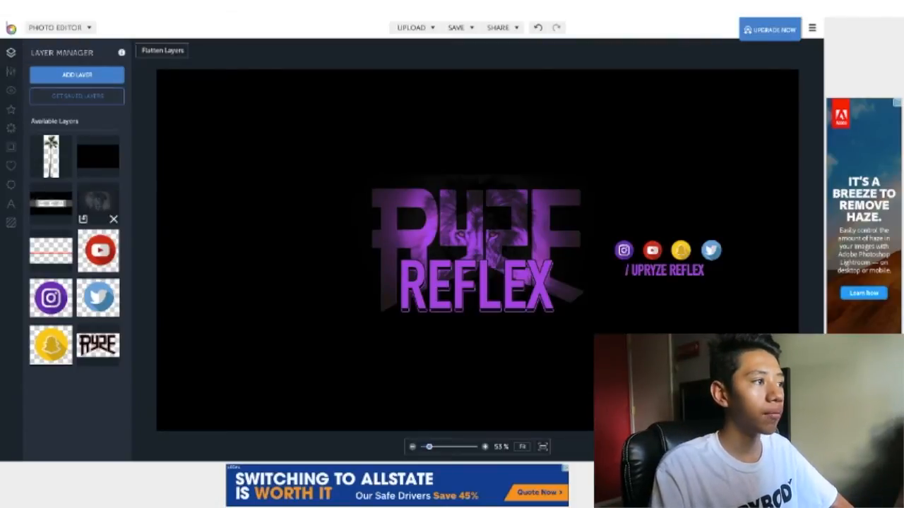
pyautogui.moveTo(51, 156); pyautogui.dragTo(288, 251)
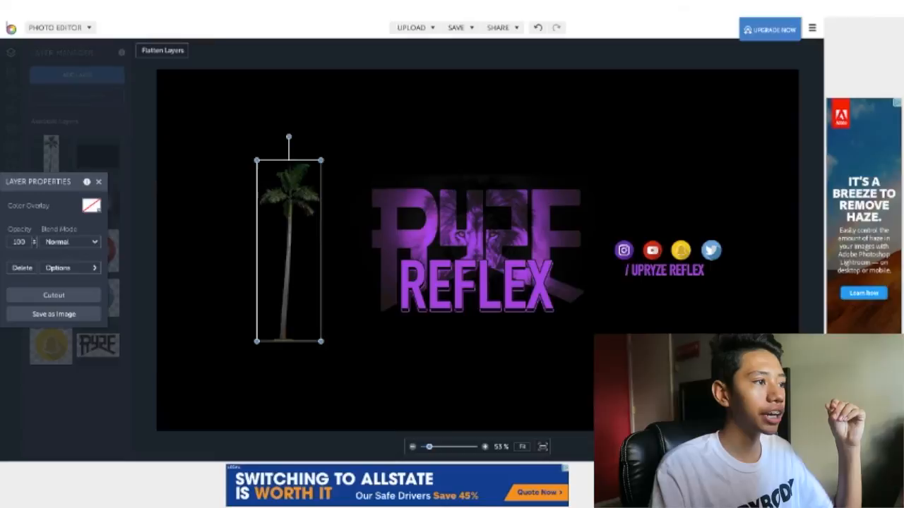
# Overlay the palm tree with purple sampled from the REFLEX text at full intensity
pyautogui.click(91, 206)
pyautogui.click(169, 228)
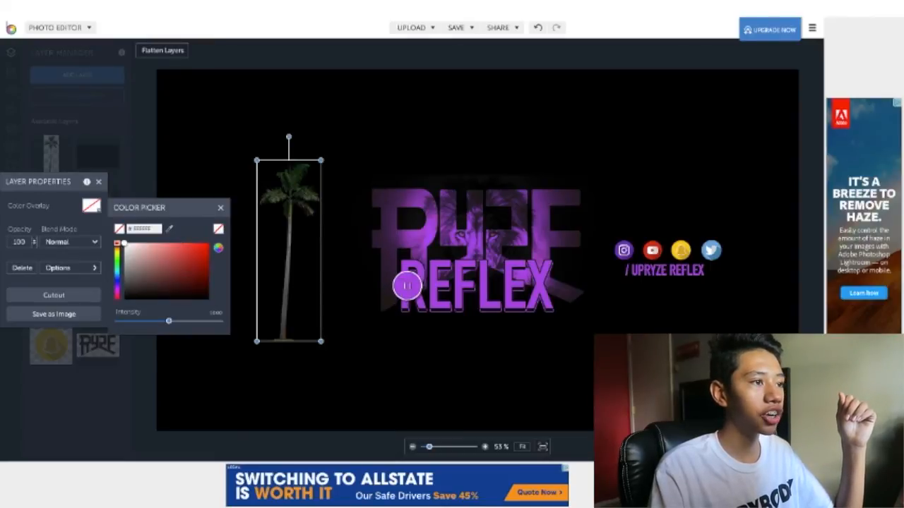
pyautogui.click(407, 285)
pyautogui.moveTo(169, 321); pyautogui.dragTo(222, 320)
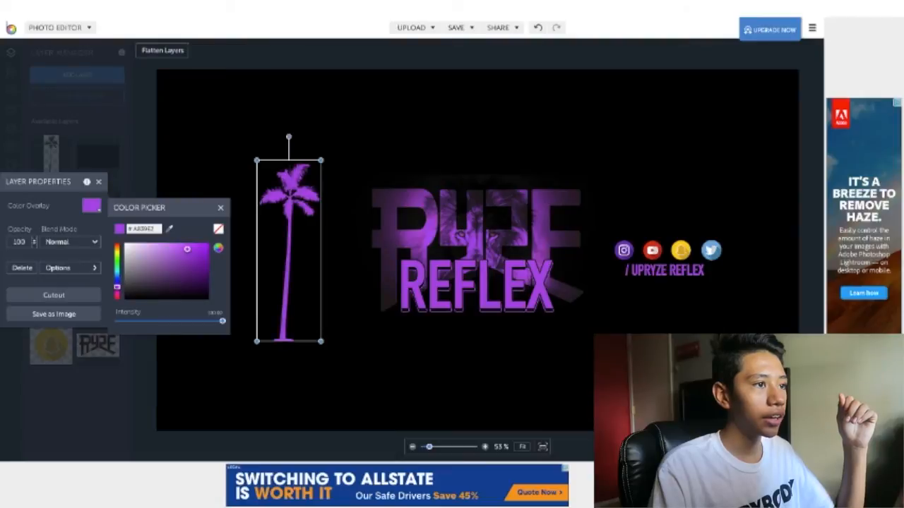
# Place a horizontally mirrored copy of the palm tree right of the social icons and move the original slightly lower and further left
pyautogui.moveTo(289, 240); pyautogui.dragTo(290, 266)
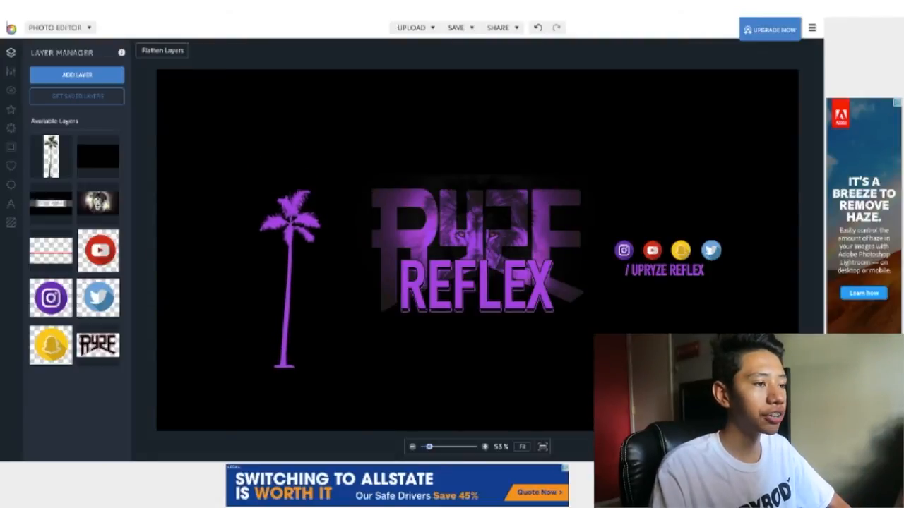
pyautogui.click(289, 266)
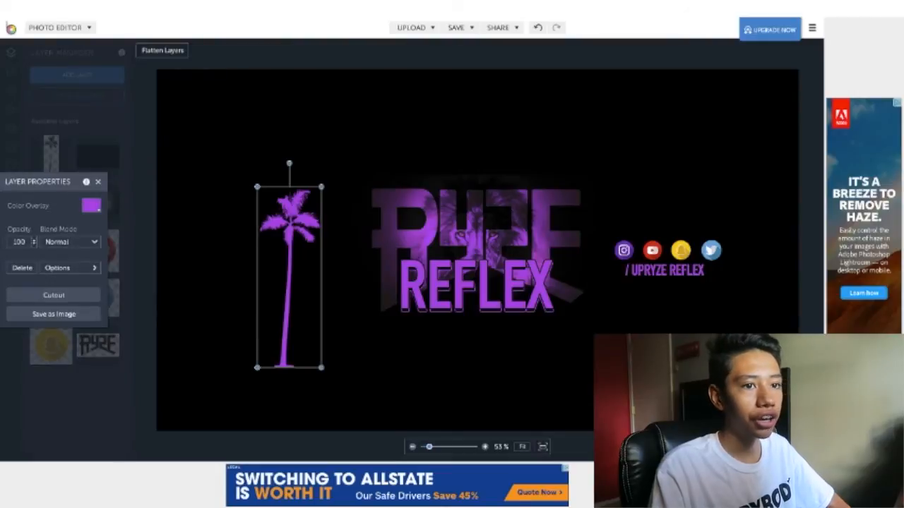
pyautogui.hotkey('ctrl', 'v')
pyautogui.moveTo(293, 269); pyautogui.dragTo(735, 255)
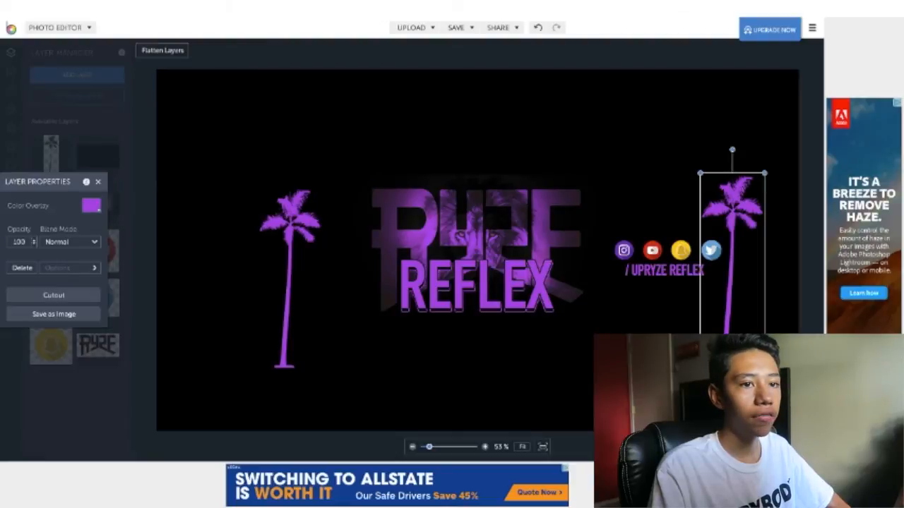
pyautogui.click(71, 267)
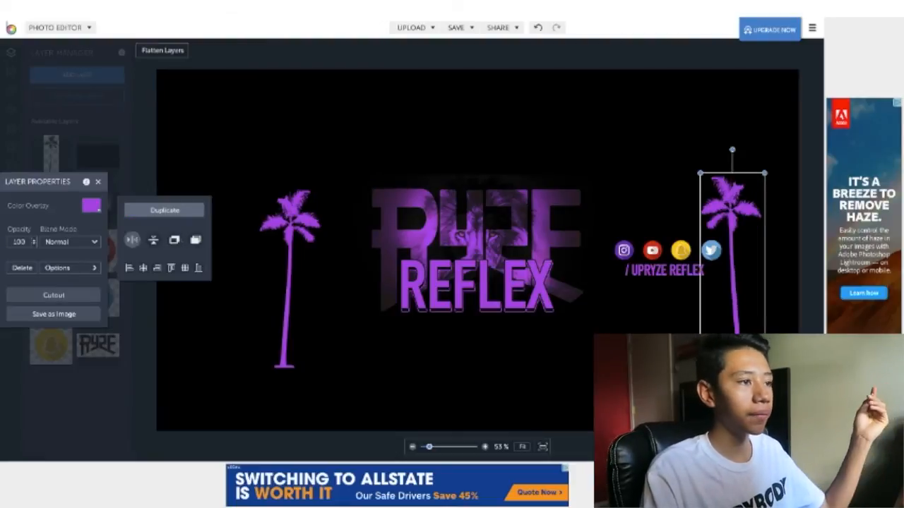
pyautogui.click(233, 212)
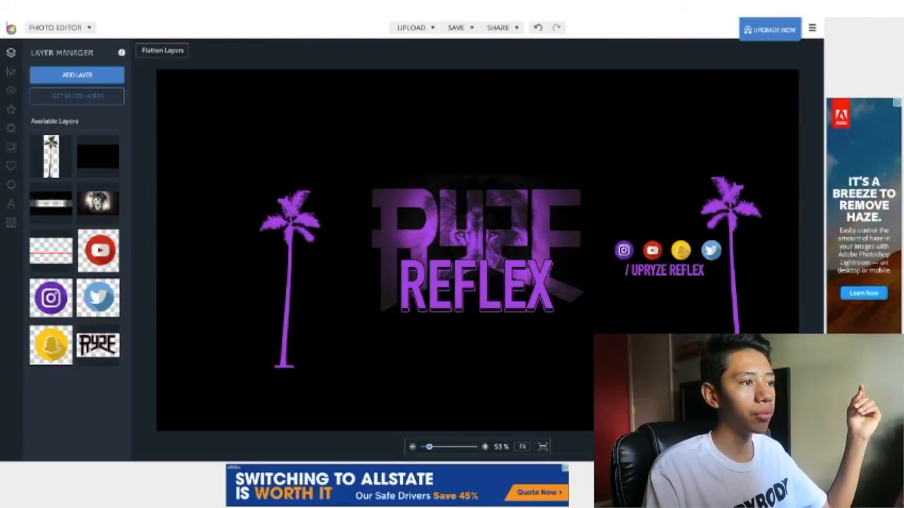
pyautogui.moveTo(289, 233); pyautogui.dragTo(252, 231)
pyautogui.click(311, 244)
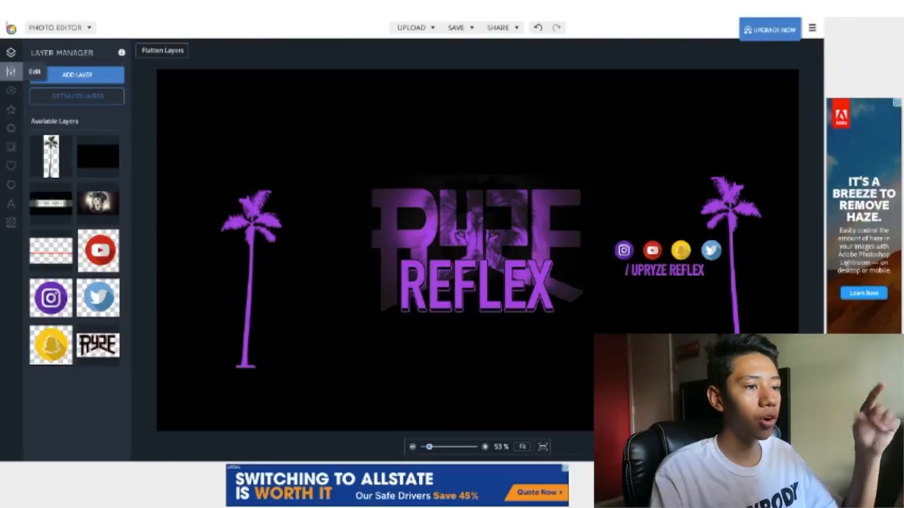
# Add the red line layer, enlarge it to span the full canvas width, and position it just beneath the REFLEX text
pyautogui.moveTo(51, 254)
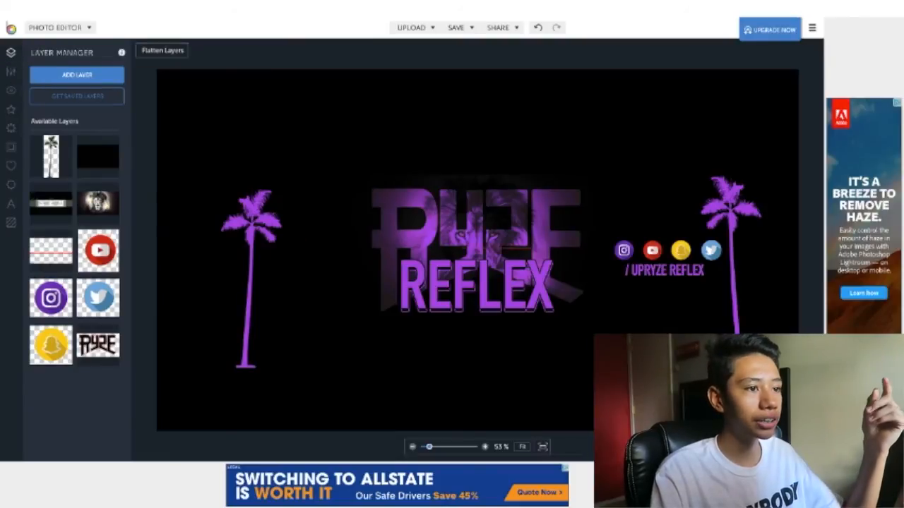
pyautogui.click(51, 251)
pyautogui.moveTo(478, 341); pyautogui.dragTo(335, 290)
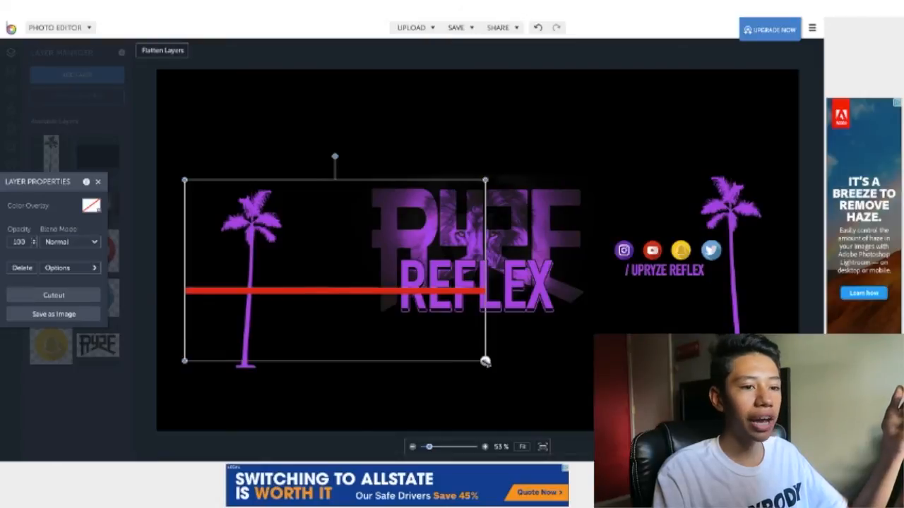
pyautogui.moveTo(485, 361); pyautogui.dragTo(793, 507)
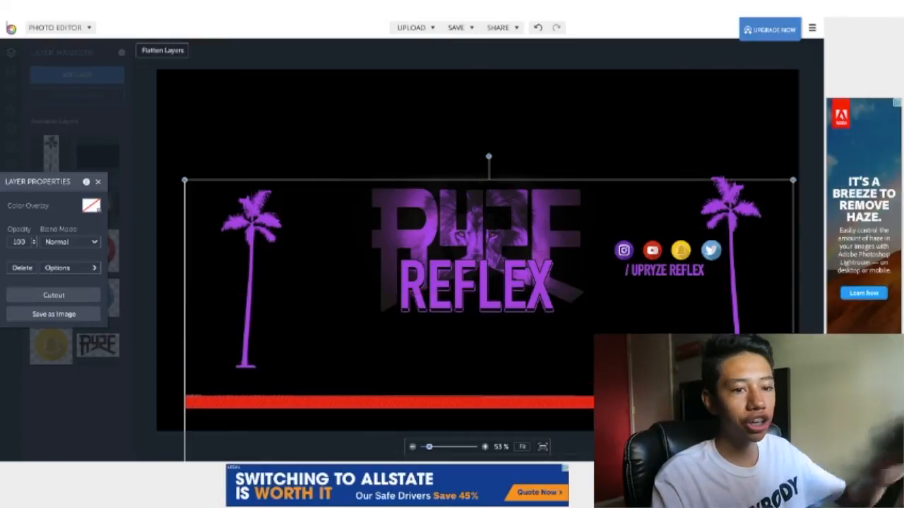
pyautogui.moveTo(185, 180); pyautogui.dragTo(132, 170)
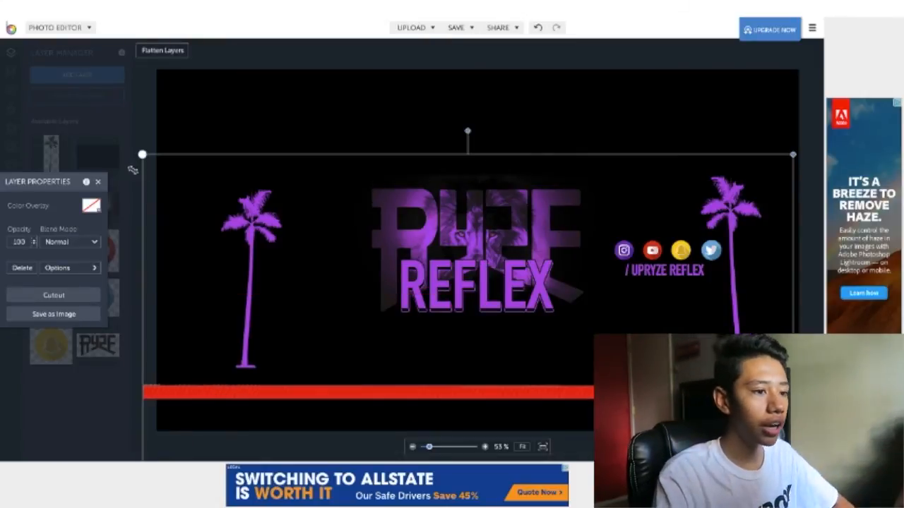
pyautogui.moveTo(423, 391); pyautogui.dragTo(435, 322)
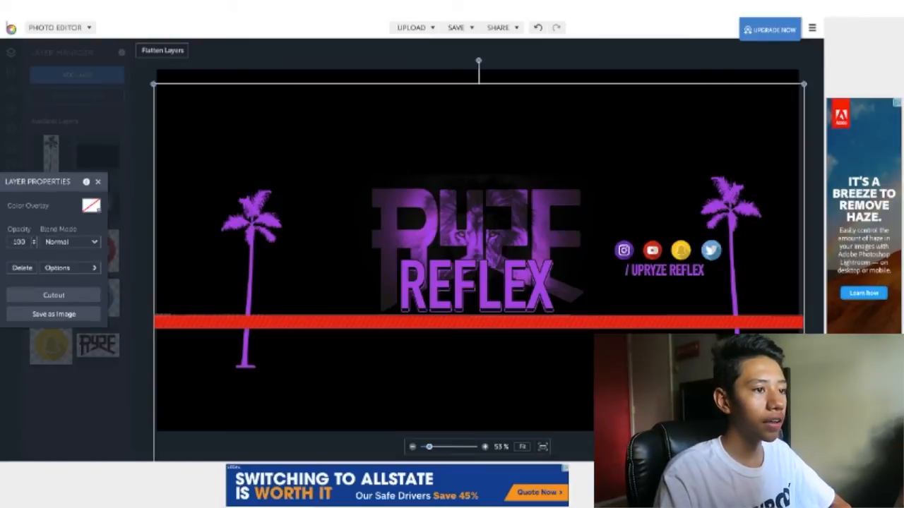
# Overlay the line with purple sampled from the REFLEX text at full intensity and place a copy along the top of the RYZE logo
pyautogui.click(91, 206)
pyautogui.click(170, 228)
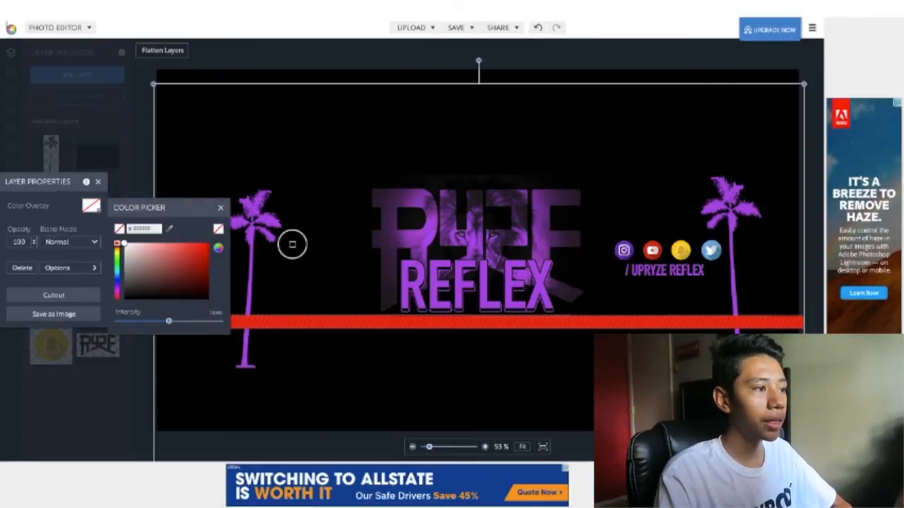
pyautogui.click(404, 283)
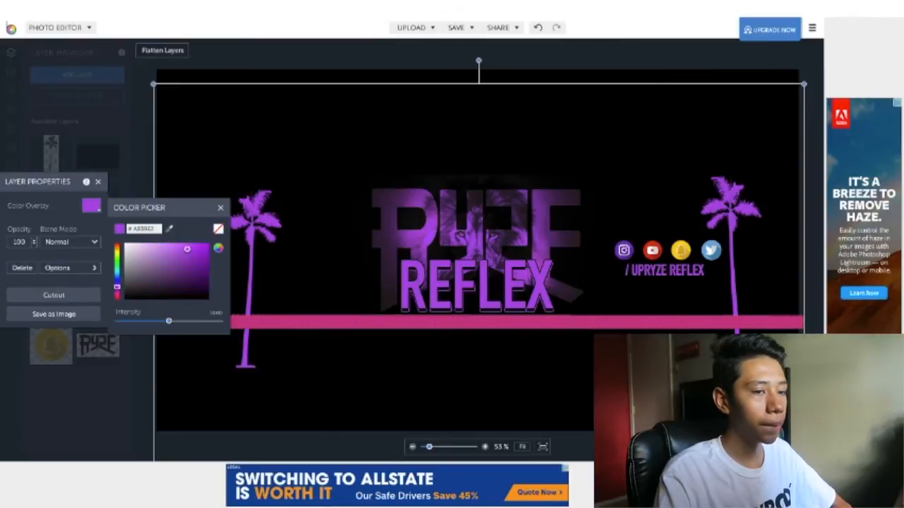
pyautogui.moveTo(168, 321); pyautogui.dragTo(222, 320)
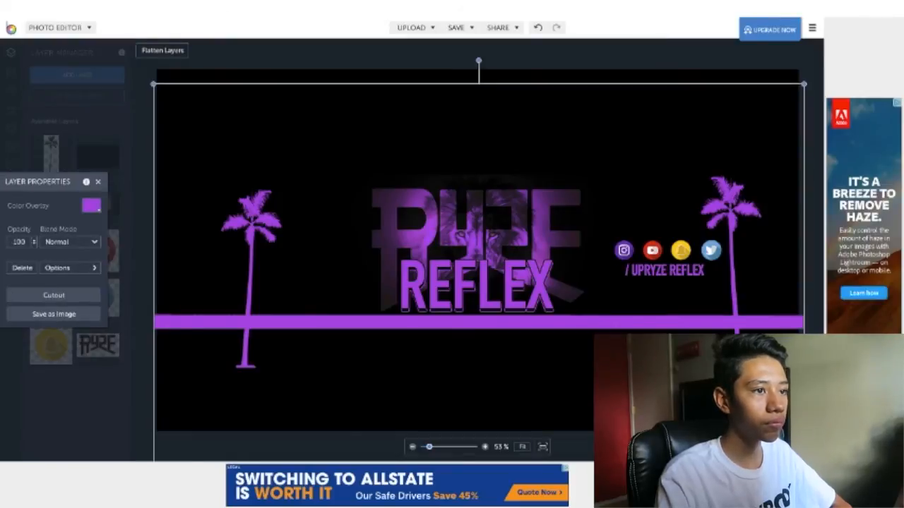
pyautogui.moveTo(478, 322); pyautogui.dragTo(479, 179)
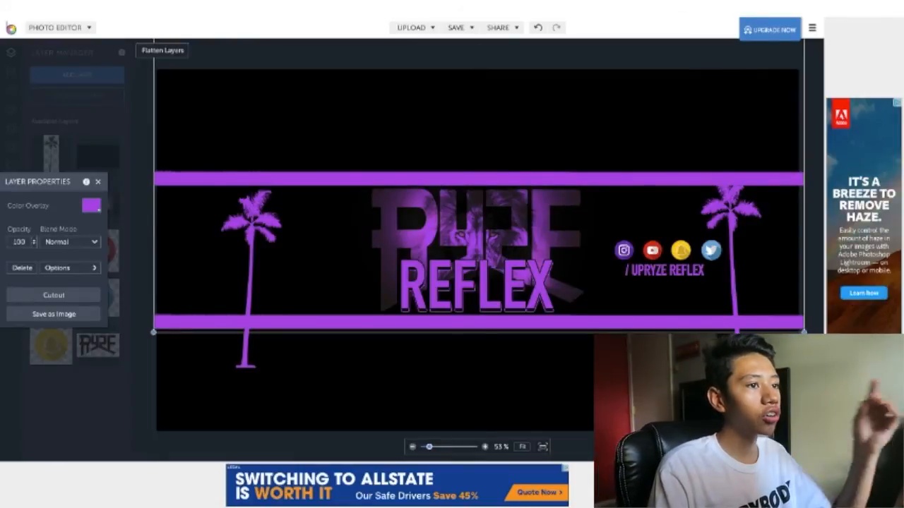
pyautogui.press('Escape')
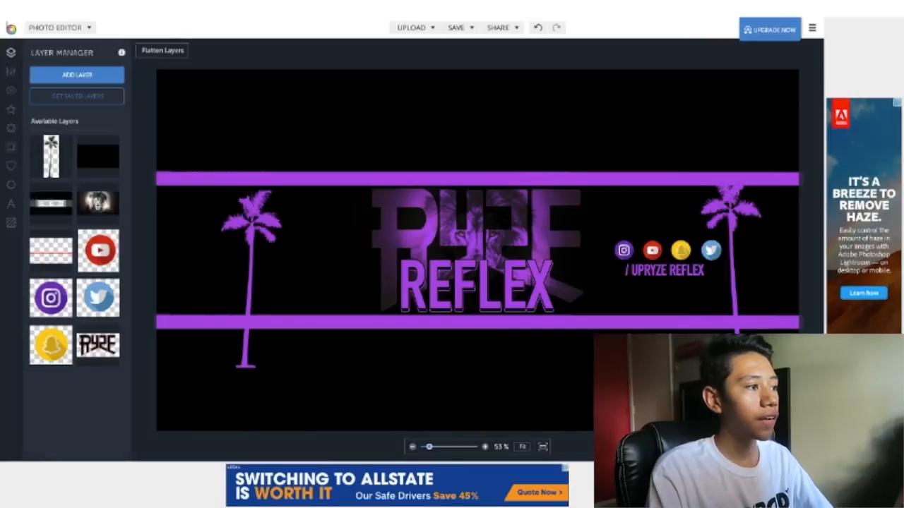
# Apply a circular vignette in purple sampled from the REFLEX text, with the amount set to 100
pyautogui.click(11, 71)
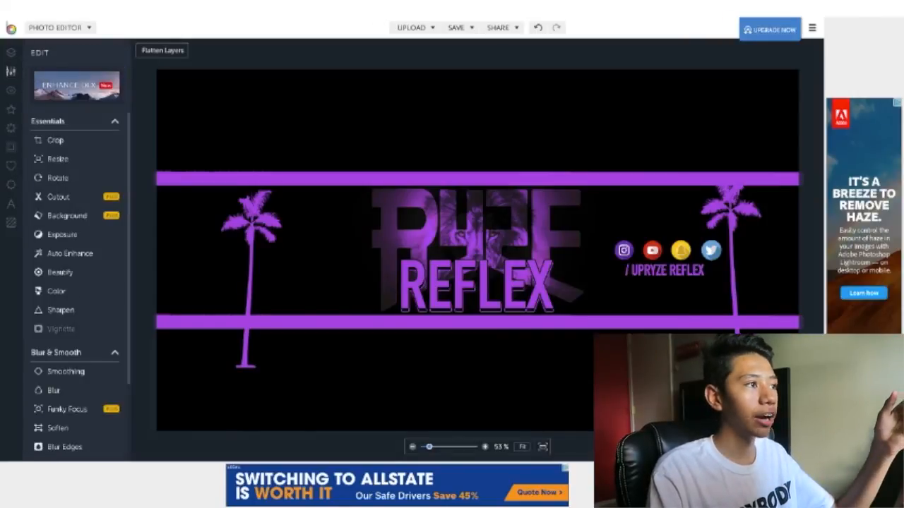
pyautogui.click(60, 328)
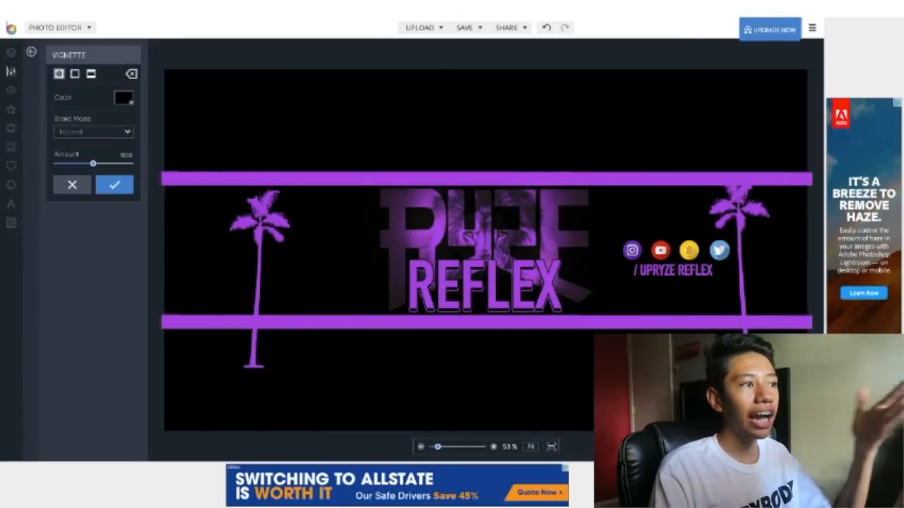
pyautogui.click(123, 98)
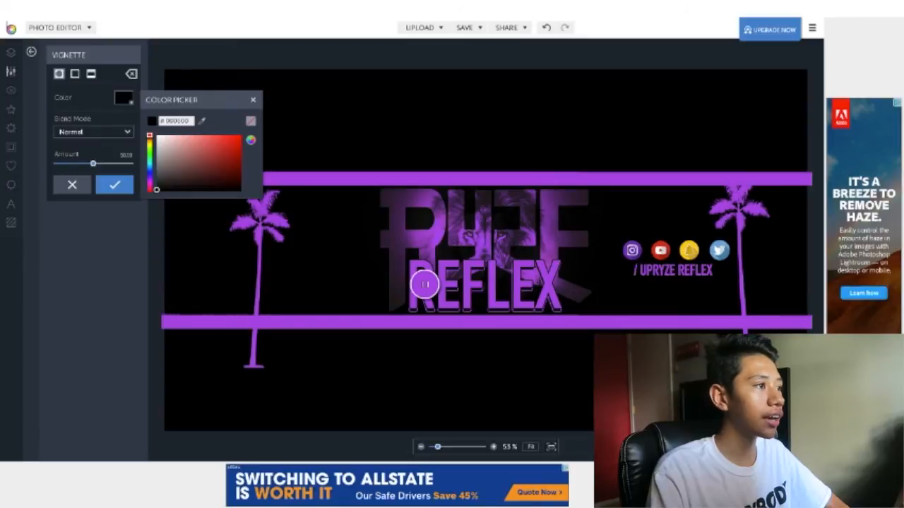
pyautogui.click(424, 285)
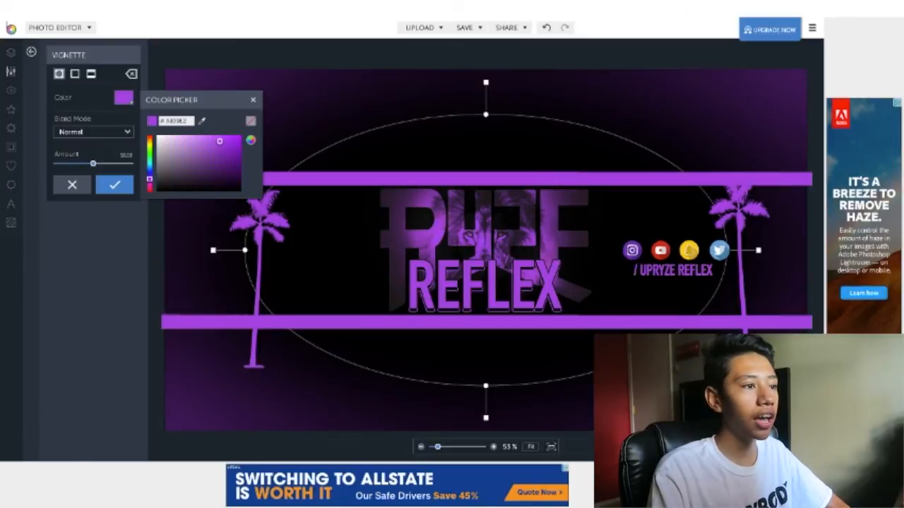
pyautogui.moveTo(93, 163); pyautogui.dragTo(134, 164)
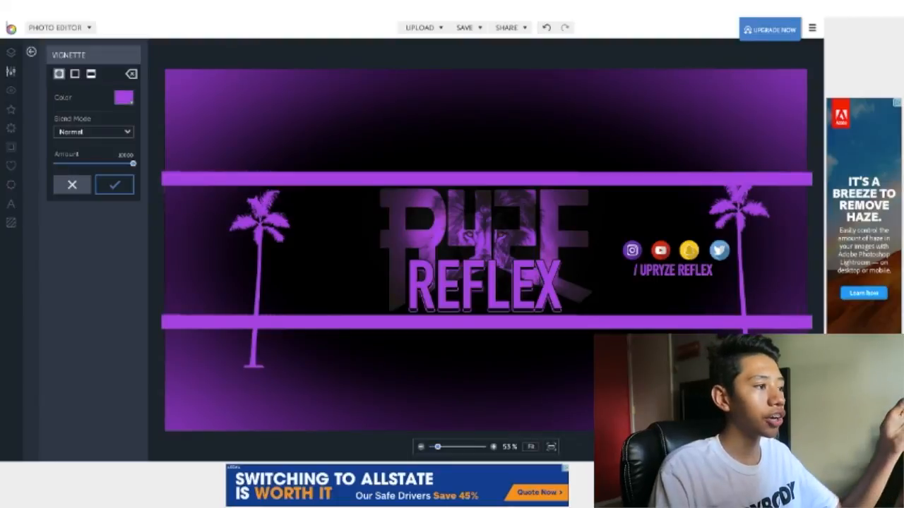
pyautogui.click(115, 184)
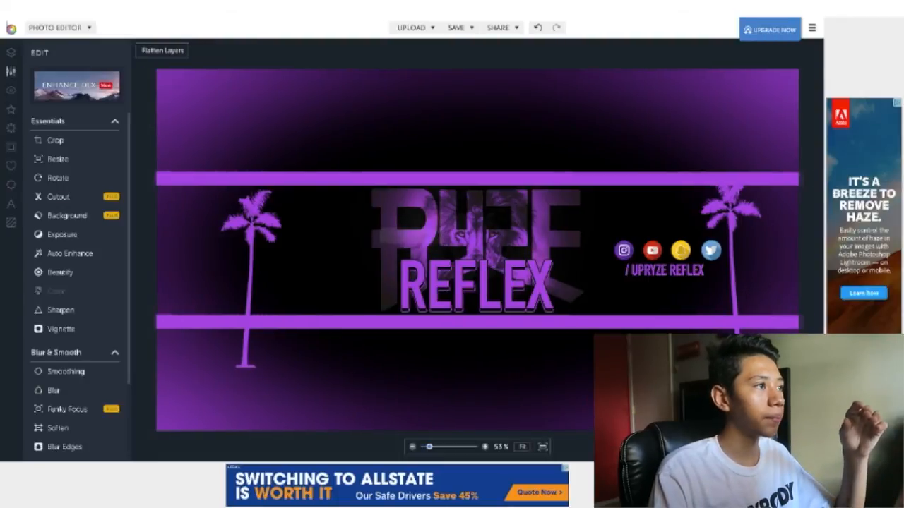
# Apply a black linear vignette with amount 100, shifted upward so it darkens the lower part of the banner
pyautogui.click(61, 330)
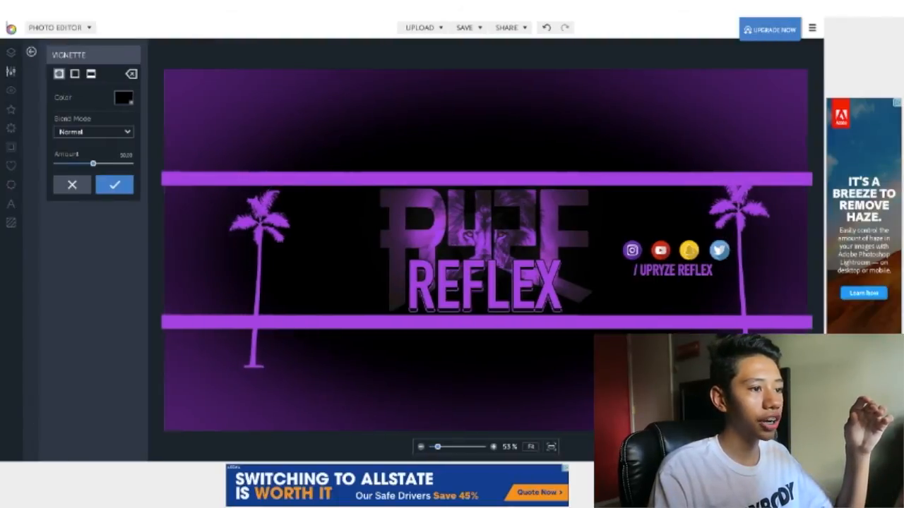
pyautogui.click(91, 73)
pyautogui.moveTo(93, 164); pyautogui.dragTo(134, 164)
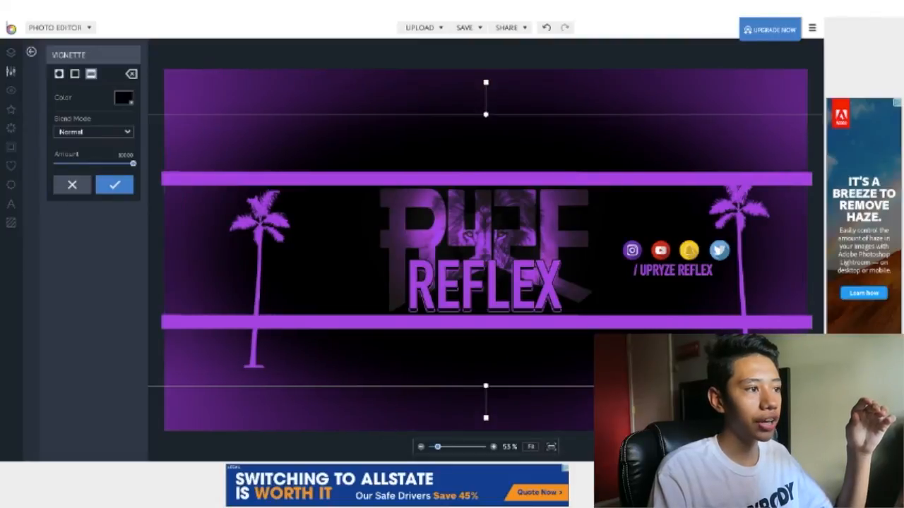
pyautogui.moveTo(486, 250); pyautogui.dragTo(483, 106)
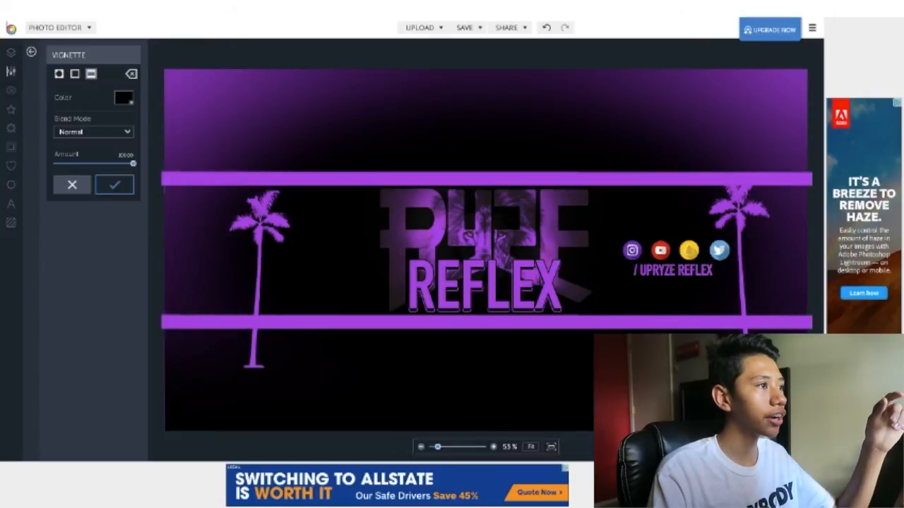
pyautogui.click(114, 185)
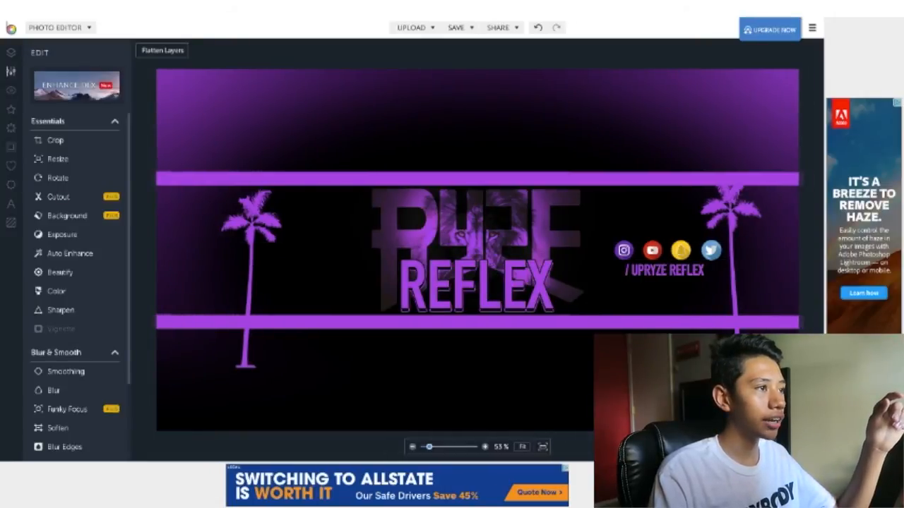
# Apply a white linear vignette with amount 21, shifted downward so it lightens the upper part of the banner
pyautogui.click(61, 329)
pyautogui.click(124, 98)
pyautogui.moveTo(216, 185); pyautogui.dragTo(156, 136)
pyautogui.moveTo(93, 164); pyautogui.dragTo(70, 164)
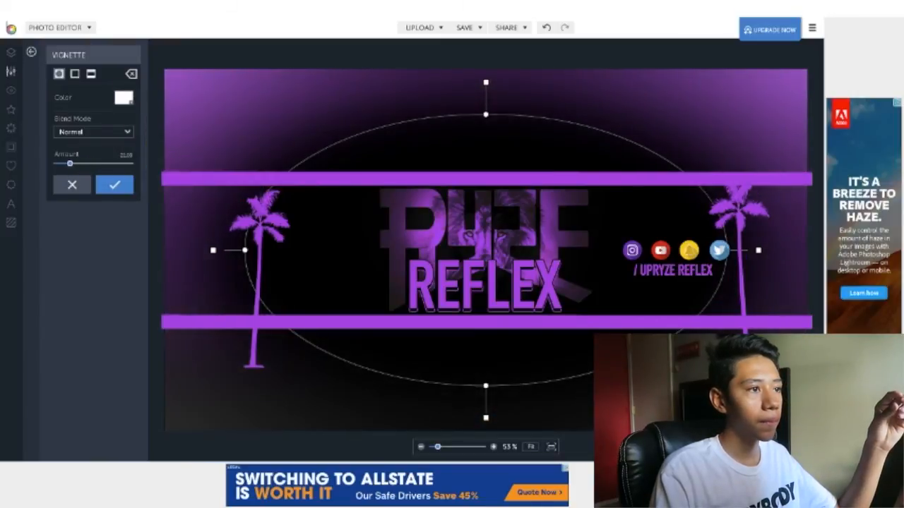
pyautogui.click(91, 73)
pyautogui.moveTo(438, 204); pyautogui.dragTo(432, 329)
pyautogui.click(115, 184)
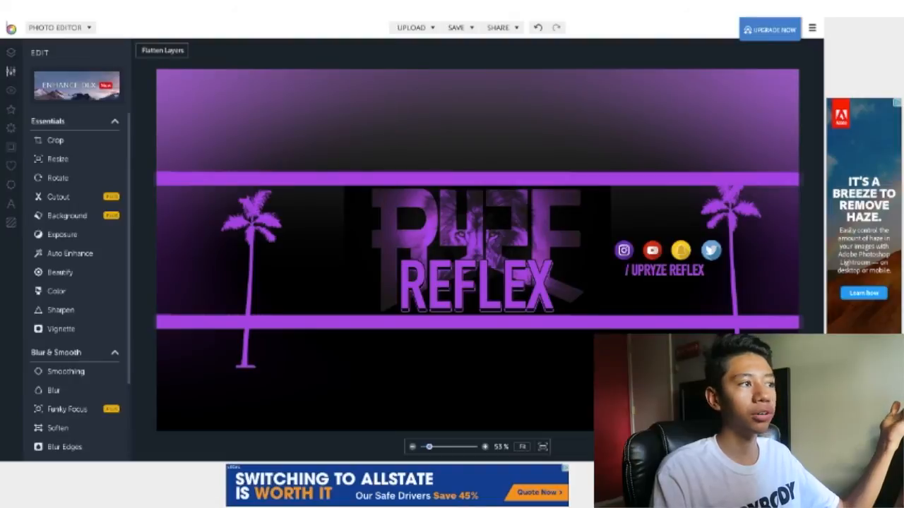
# Cover the areas above the upper line and below the lower line with black rectangle layers, and flatten all layers
pyautogui.click(11, 53)
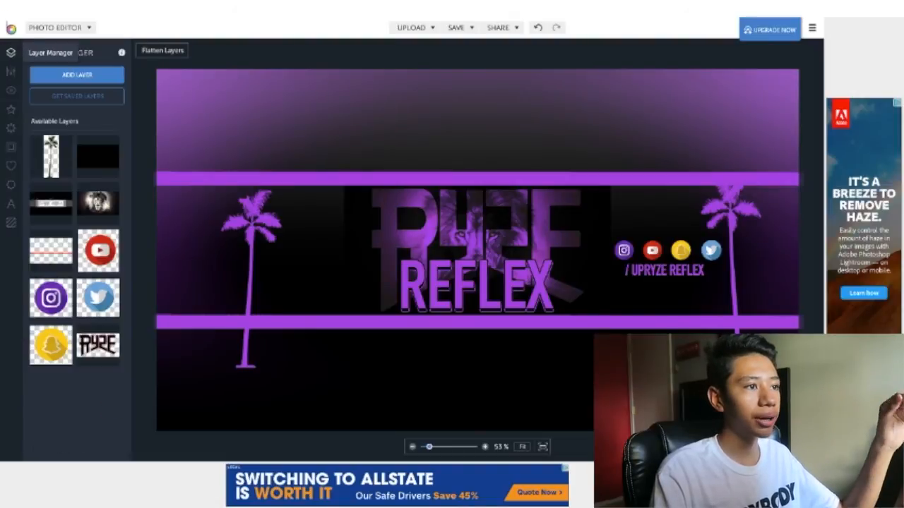
pyautogui.moveTo(98, 156); pyautogui.dragTo(453, 147)
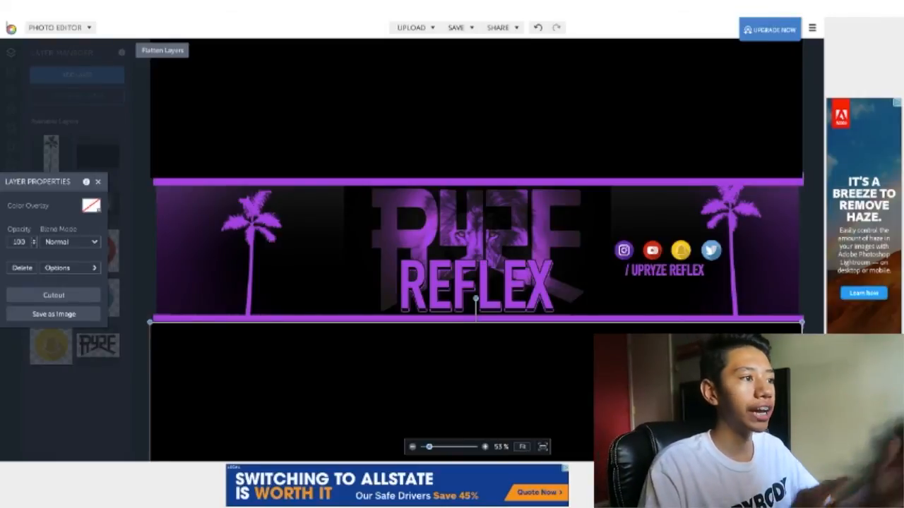
pyautogui.click(162, 50)
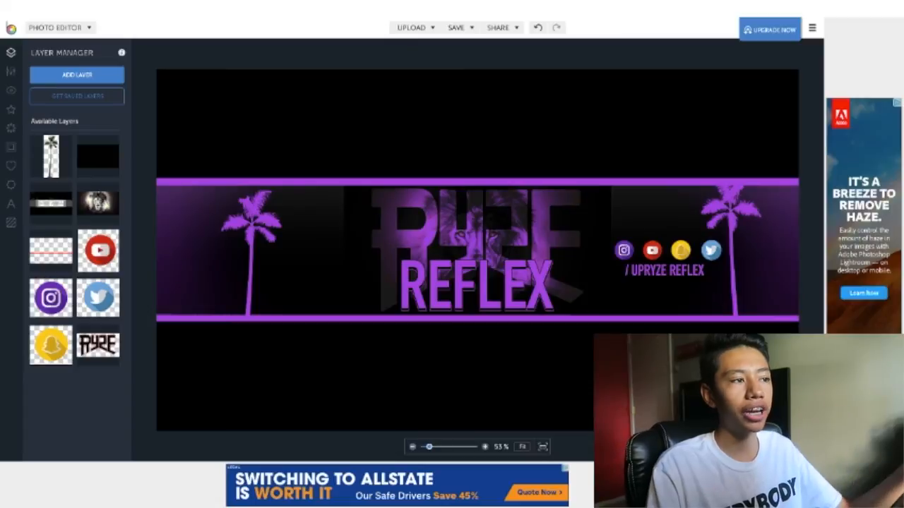